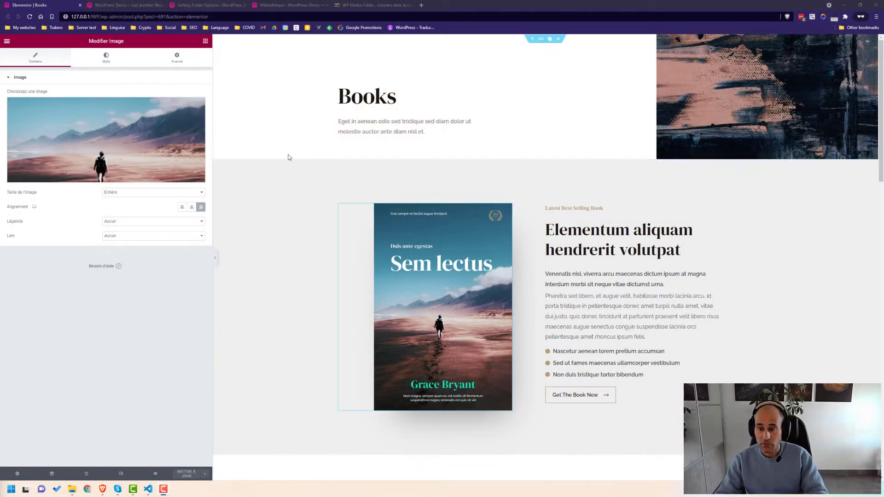
Open the media library for the page's book cover image and look over its media files
click(160, 148)
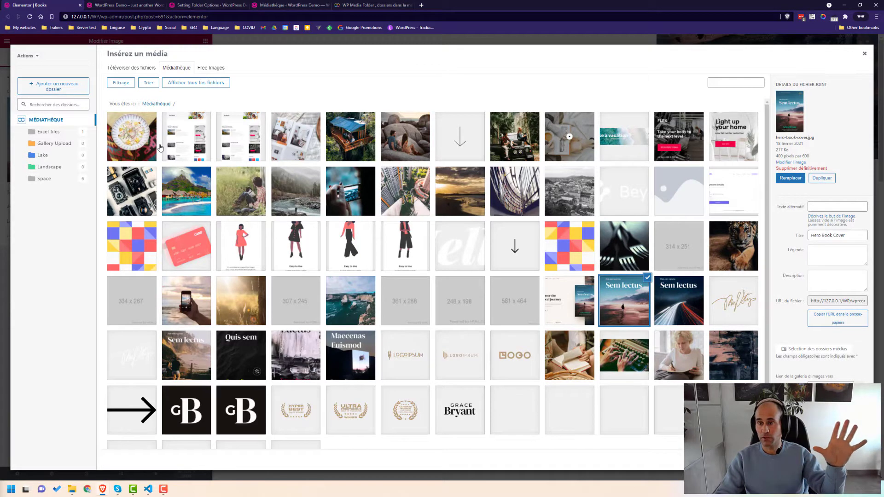
click(290, 5)
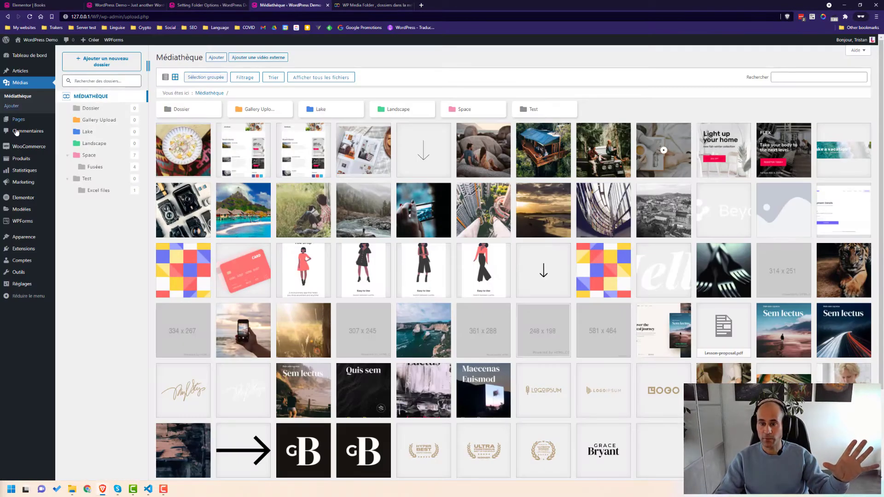
click(111, 7)
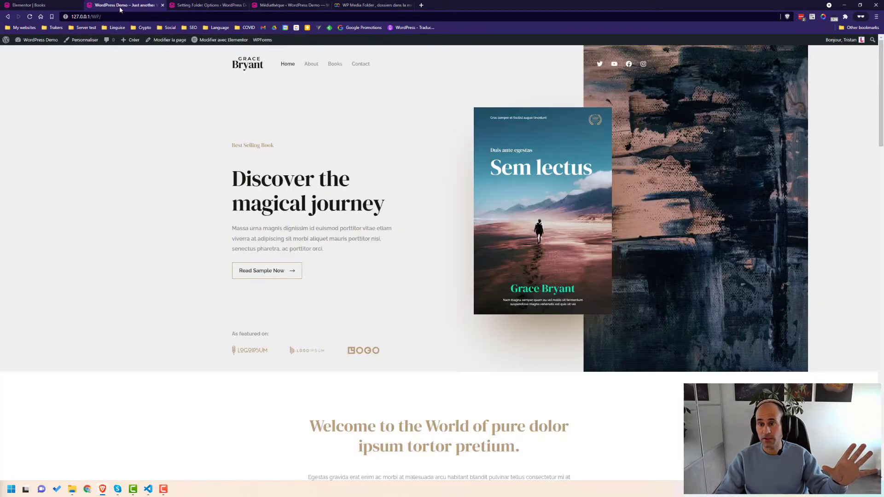
click(203, 5)
click(61, 8)
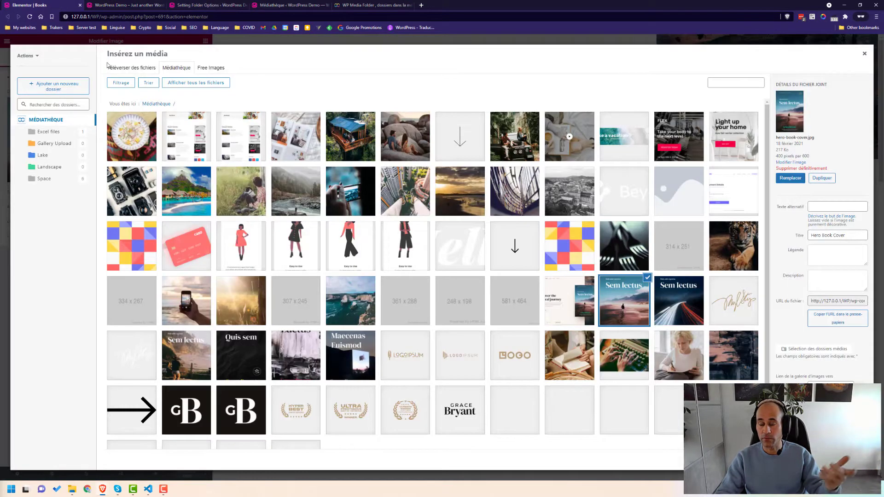
mouse_move(427, 129)
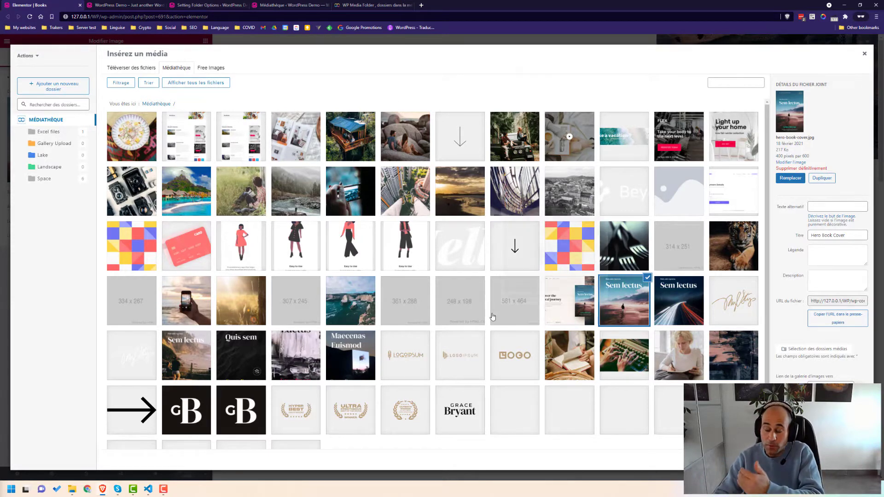
scroll(495, 314, down, 2)
scroll(501, 315, up, 2)
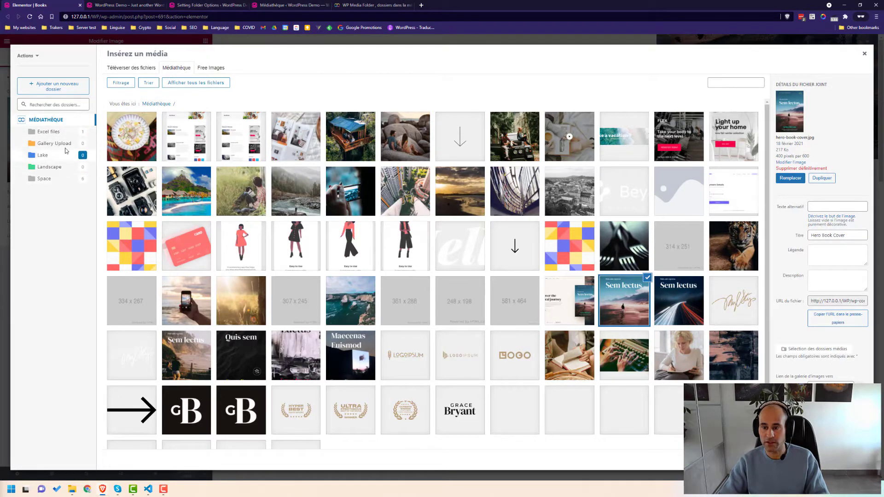
Create a folder named "Mon dossier" at the root of the Médiathèque
click(158, 104)
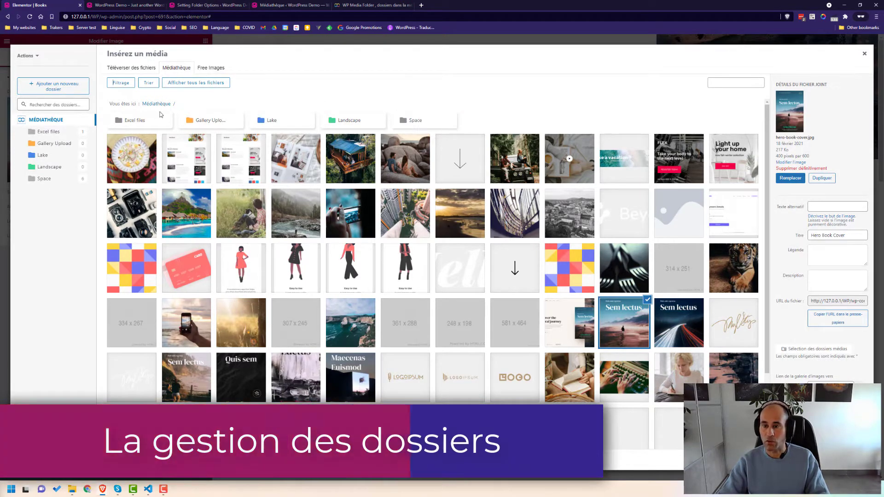
click(65, 85)
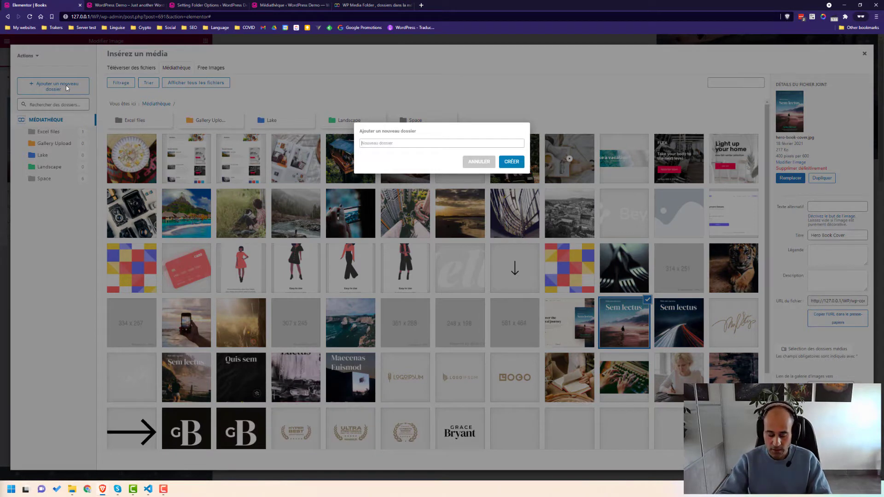
text(Mon do)
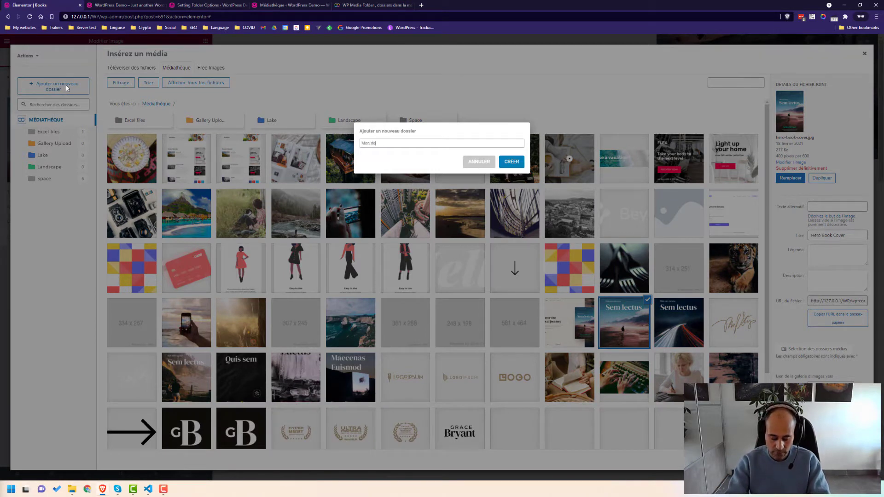
text(ssier)
key(Return)
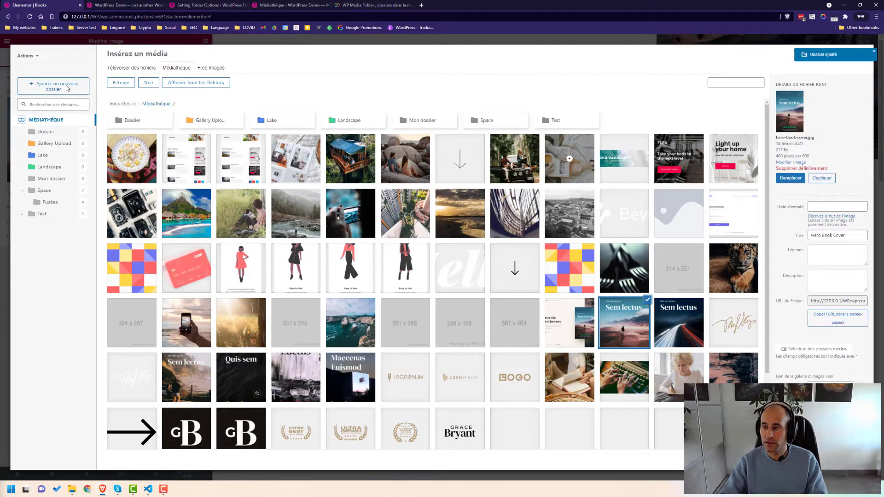
Change the color of the "Mon dossier" folder to red
right_click(425, 126)
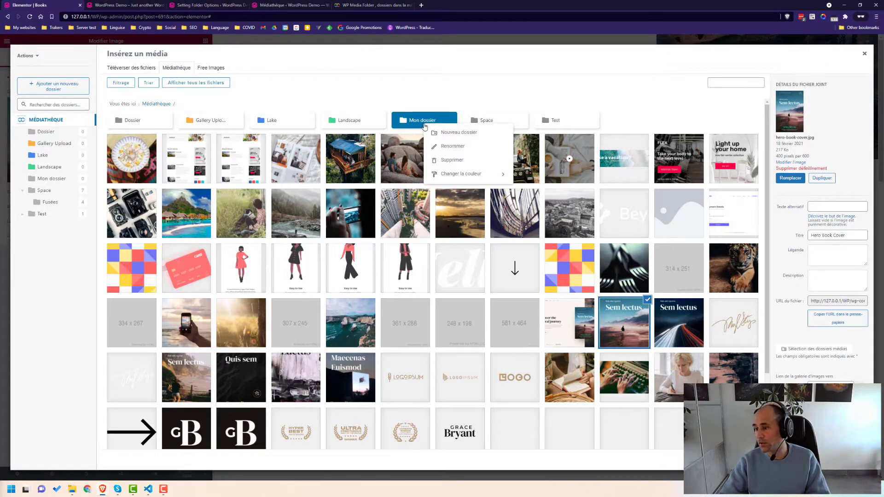
mouse_move(469, 179)
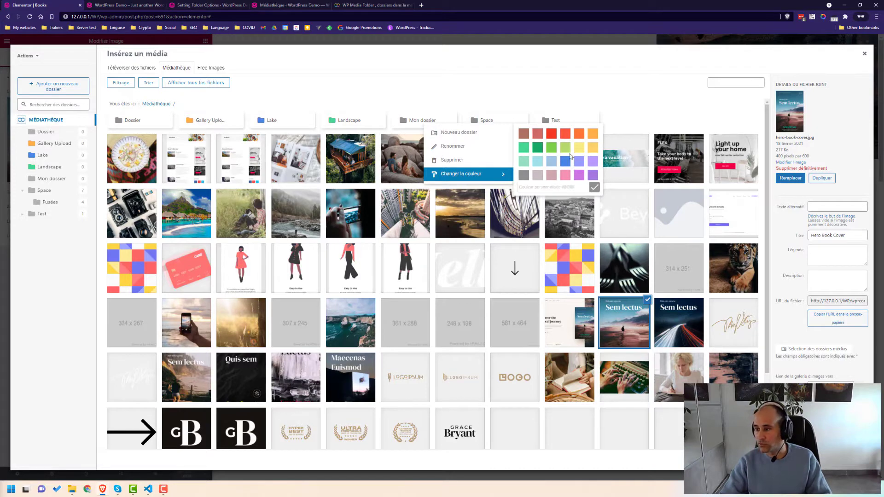
click(553, 134)
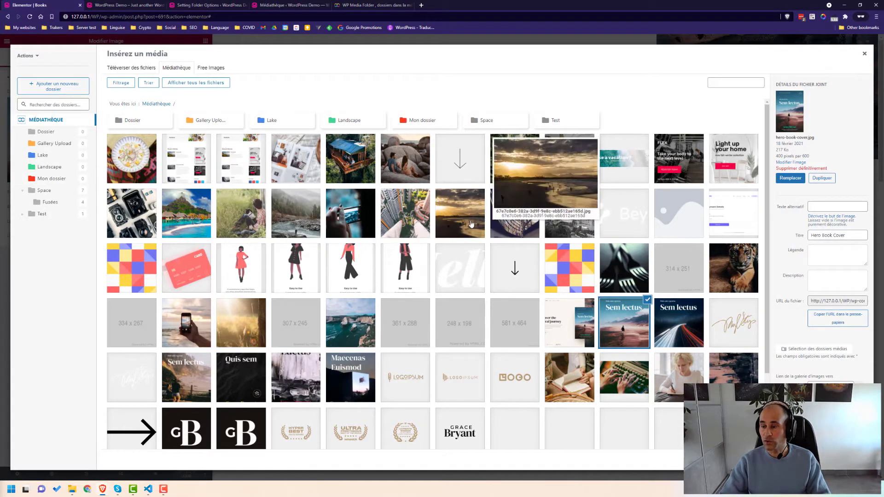
Move the photo of the couple sitting on rocks into the "Mon dossier" folder
click(411, 182)
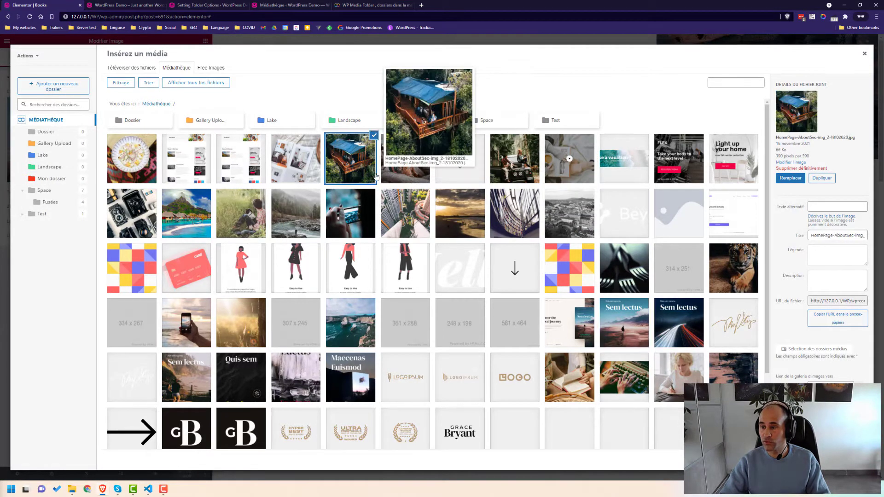
click(296, 168)
mouse_move(444, 196)
click(393, 180)
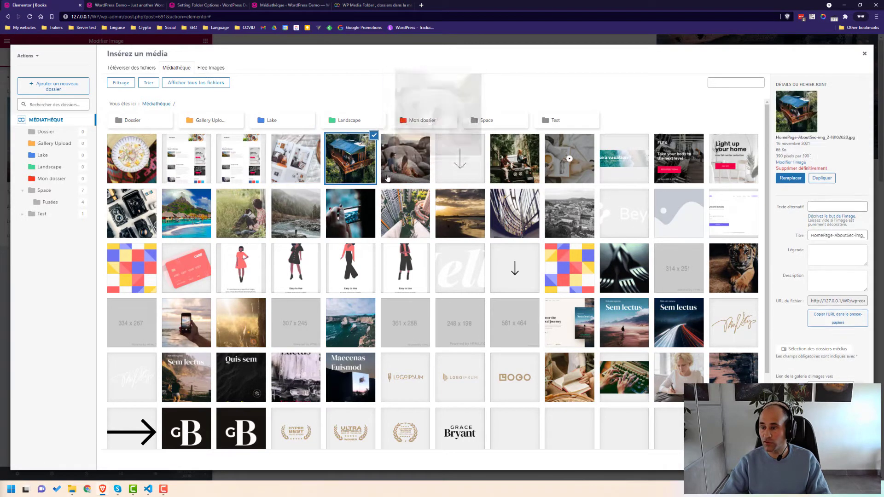
drag(393, 180, 425, 126)
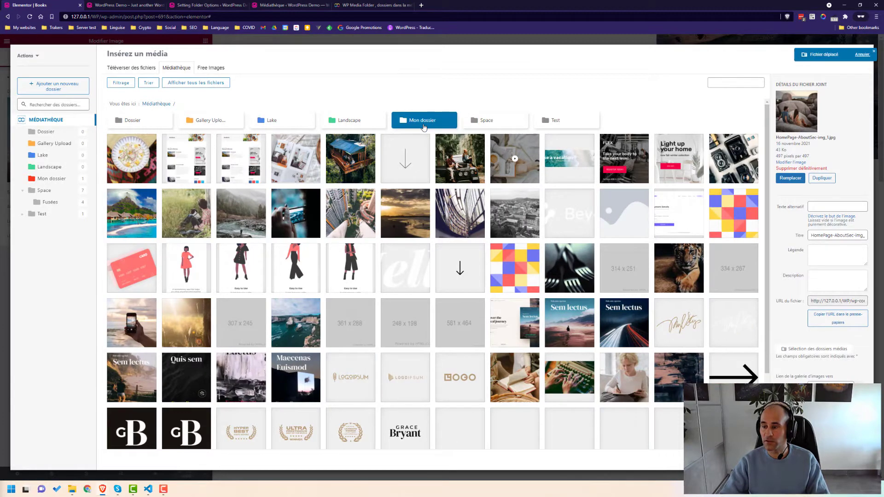
Upload the four space images in the second row of the local Images folder into "Mon dossier"
click(424, 128)
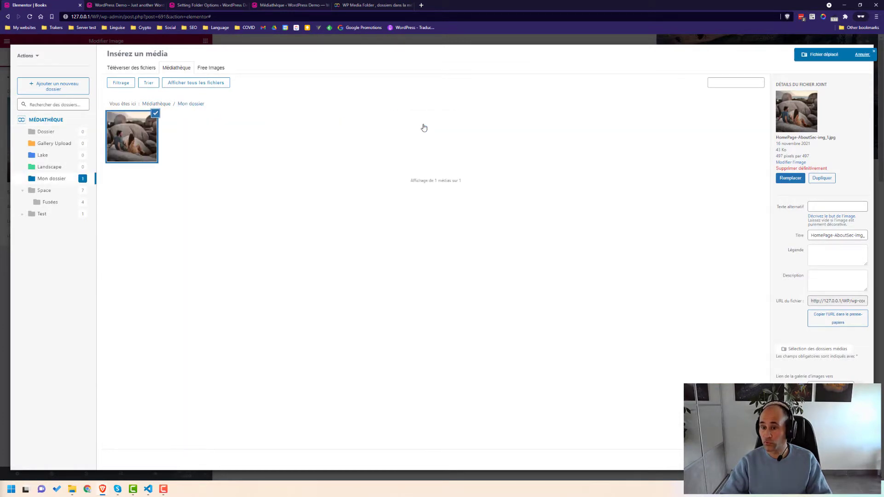
click(146, 68)
click(445, 220)
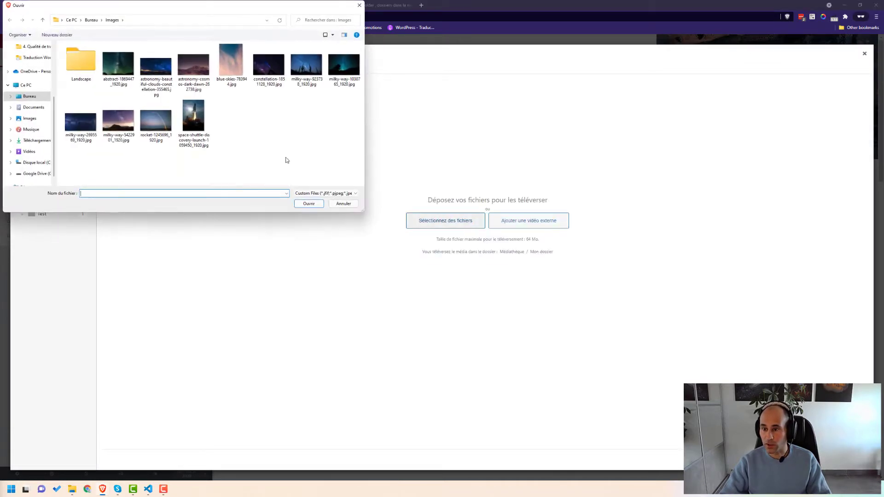
drag(216, 166, 96, 131)
key(Return)
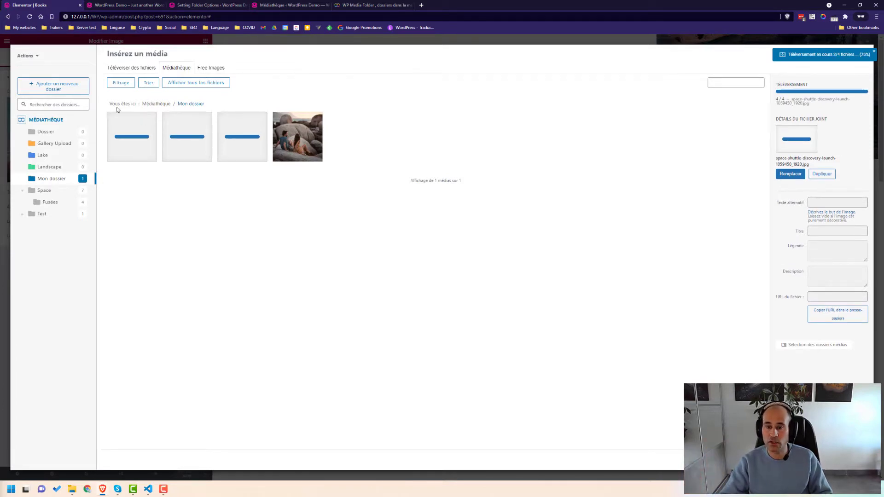
Create a subfolder named "sous dossier" inside "Mon dossier"
click(69, 92)
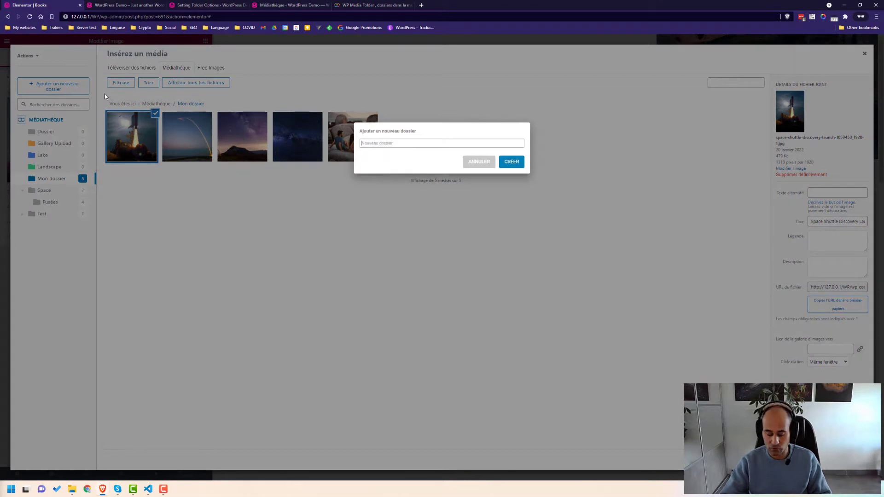
text(sous dossier)
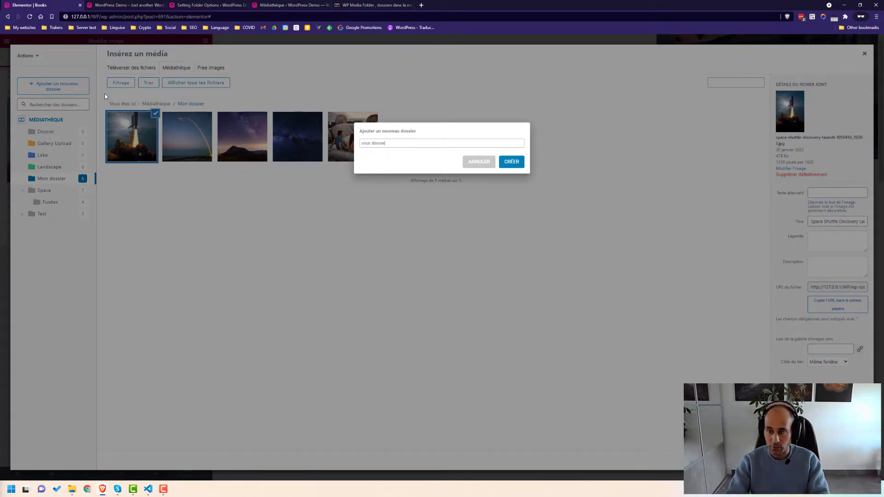
key(Return)
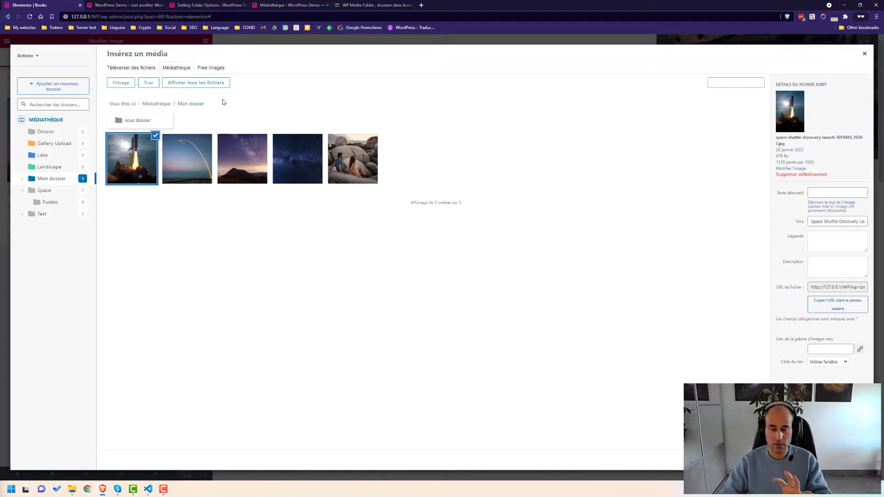
Return to the Médiathèque root, search the folders for "doss", and clear the search
click(48, 120)
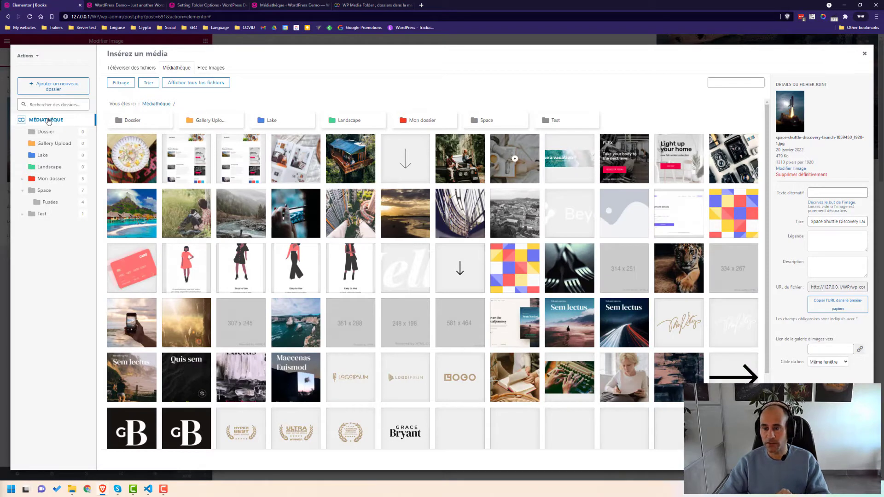
click(70, 105)
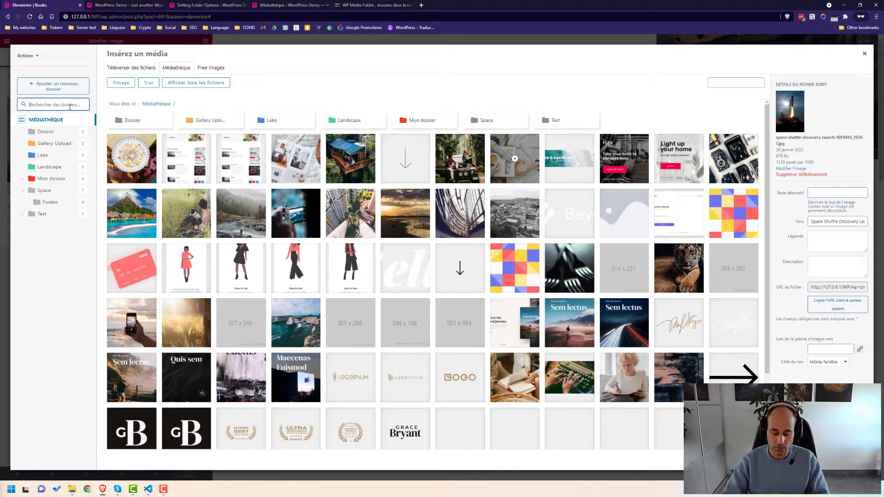
text(doss)
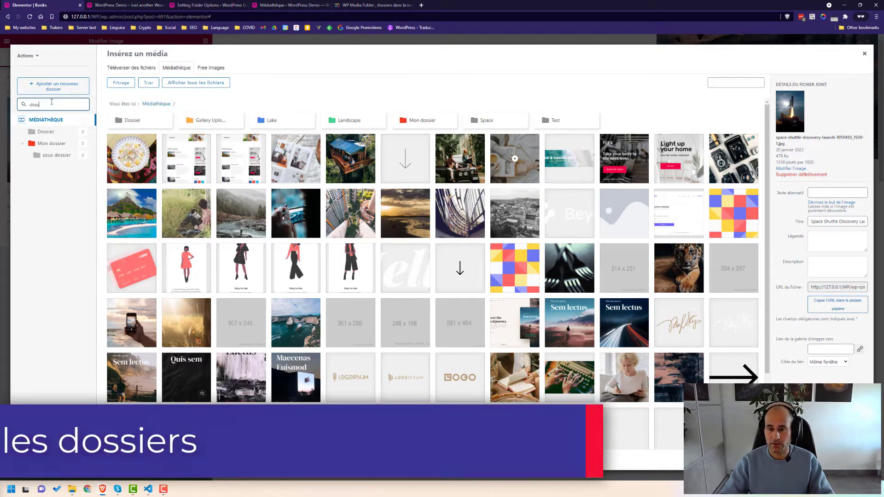
key(BackSpace)
key(BackSpace)
key(BackSpace)
key(BackSpace)
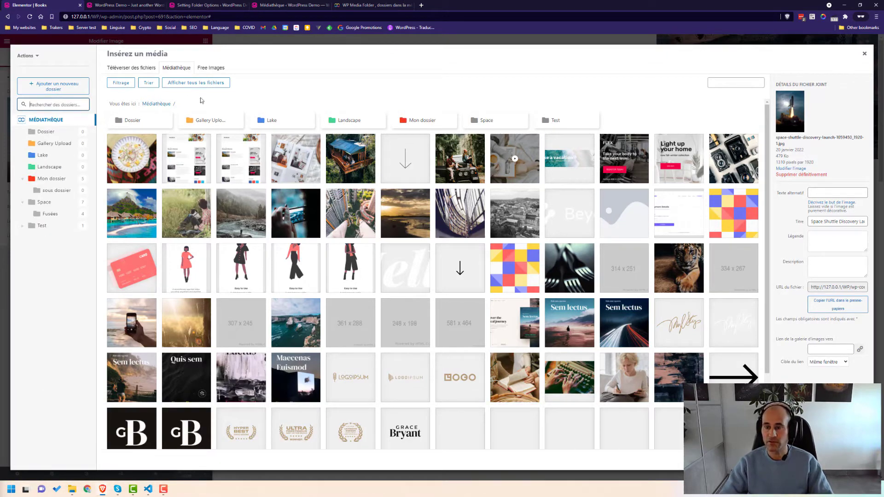
click(309, 81)
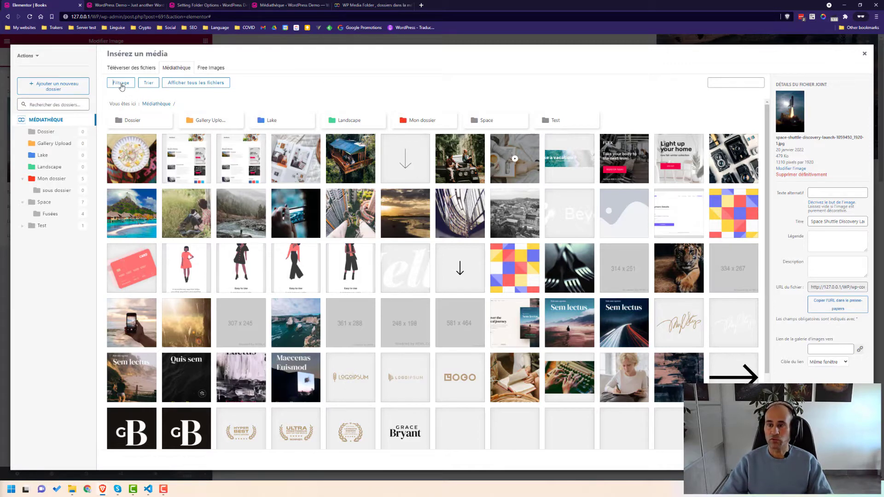
Filter the media files by the 1600x1200 size and clear the filters
click(121, 84)
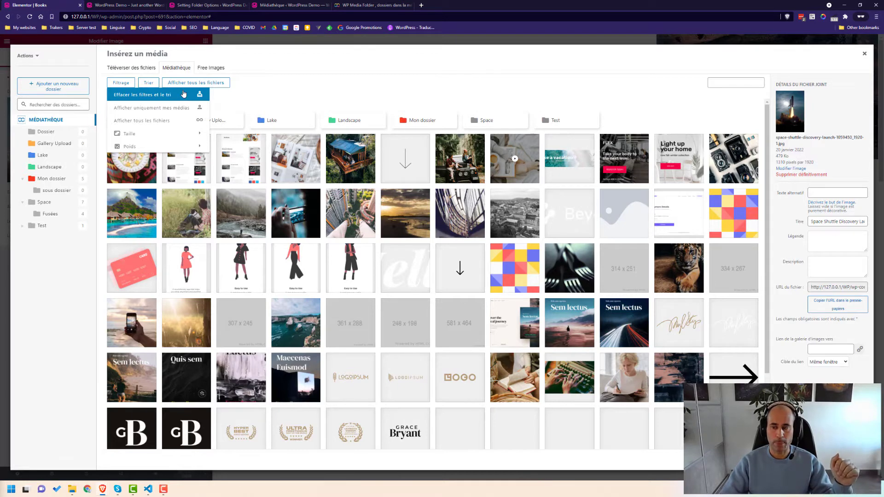
mouse_move(180, 134)
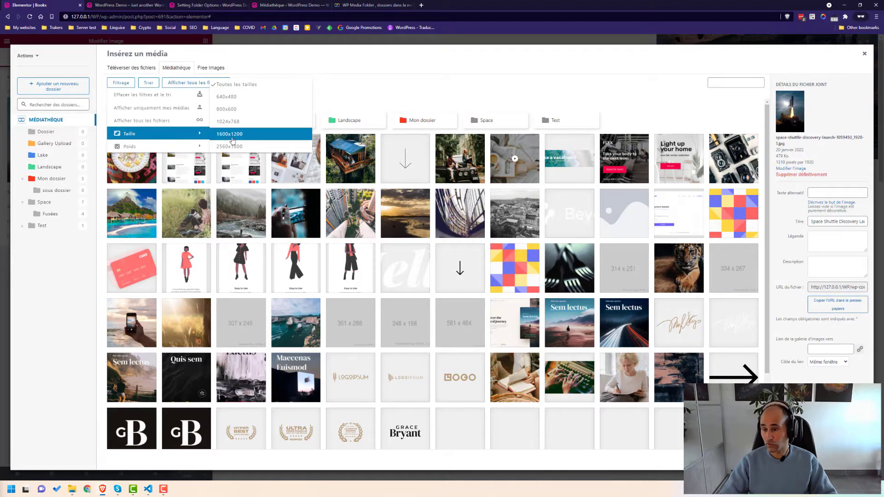
click(246, 134)
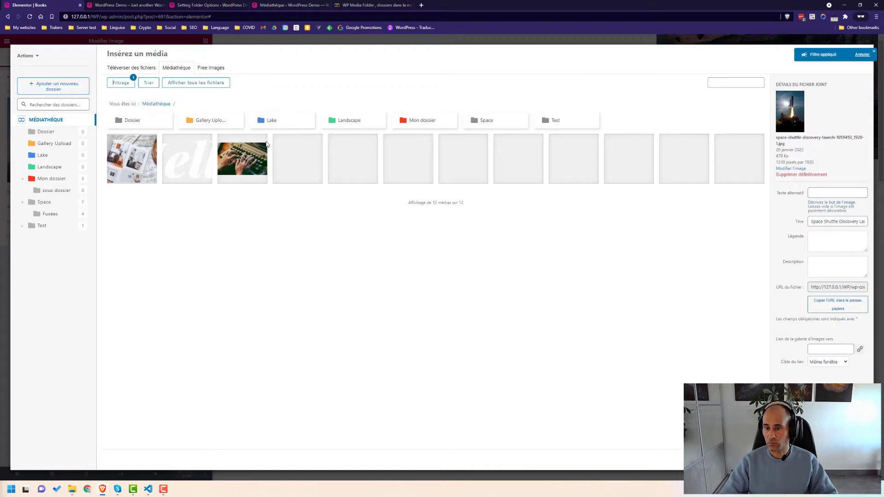
click(121, 83)
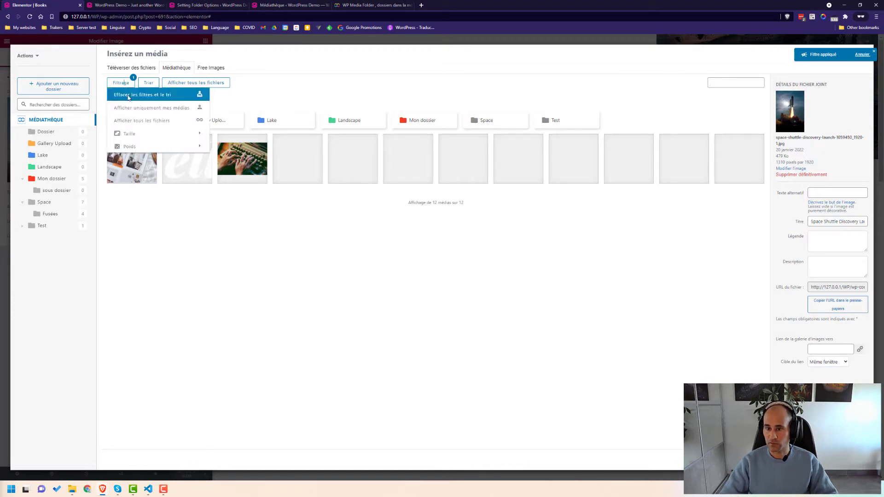
click(128, 95)
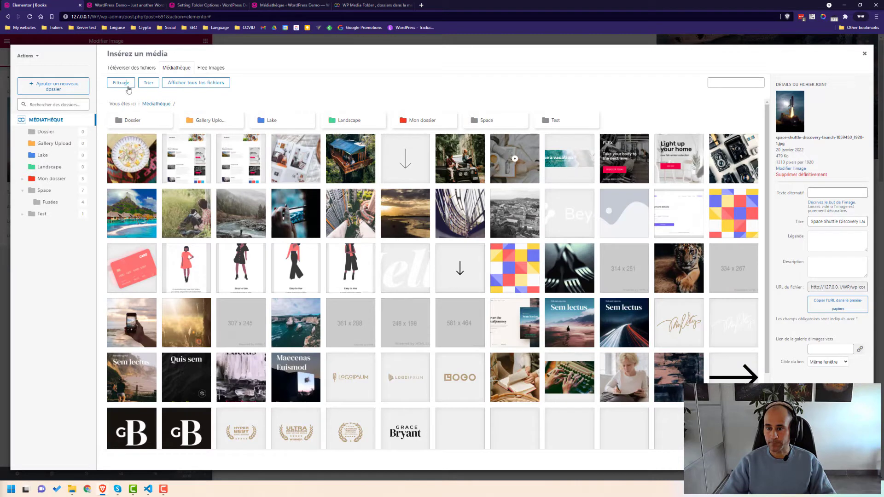
Check the size and weight filter options and switch to the site's front page
click(127, 85)
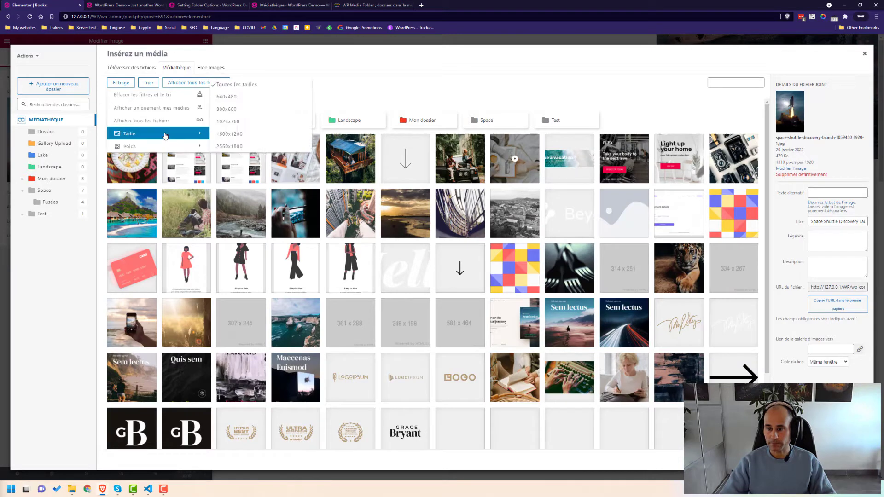
mouse_move(182, 152)
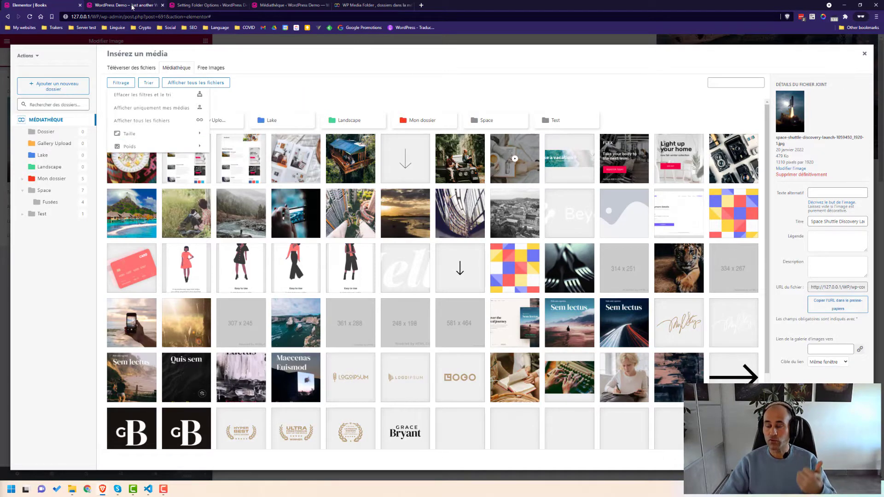
click(133, 7)
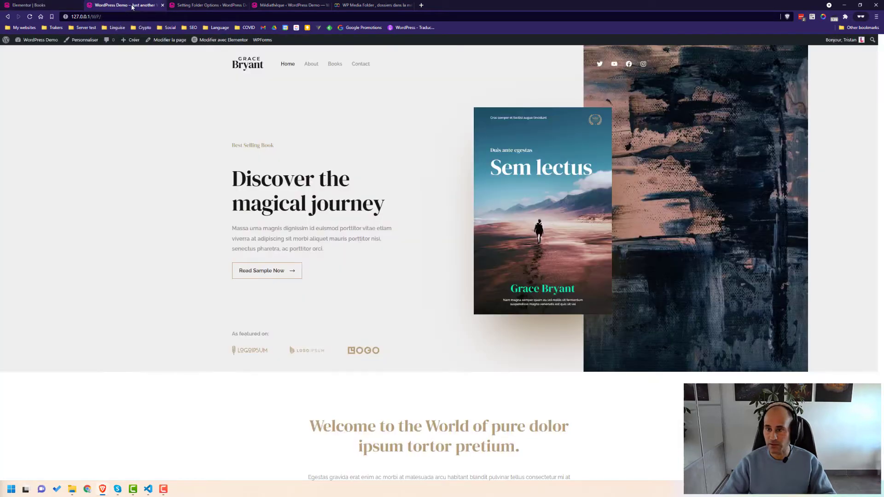
Review the default size and weight lists in the WP Media Folder media filtering settings
drag(207, 5, 121, 10)
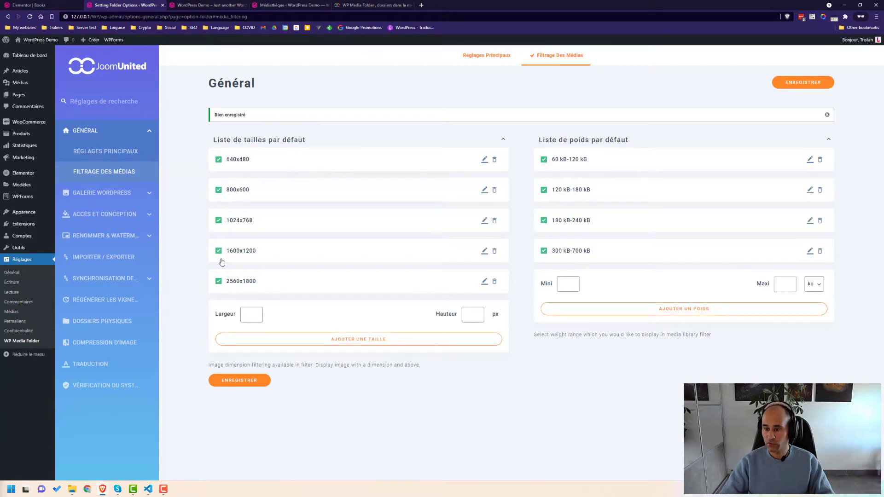
click(218, 283)
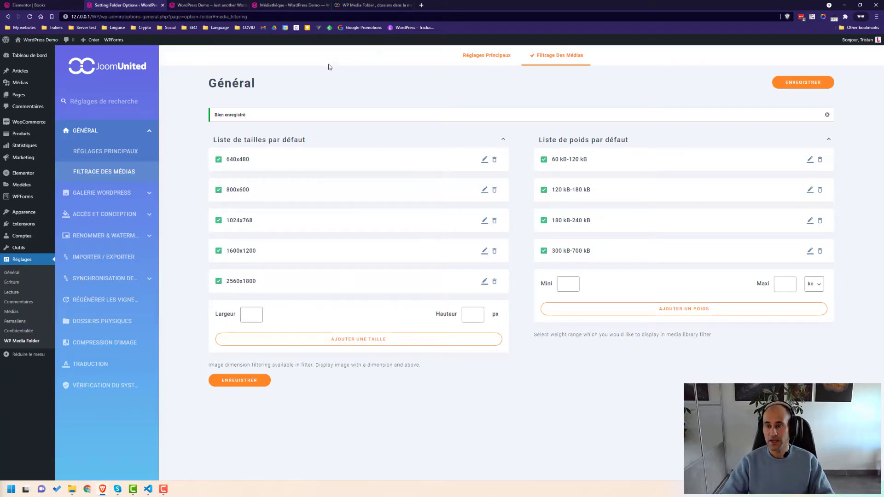
click(196, 5)
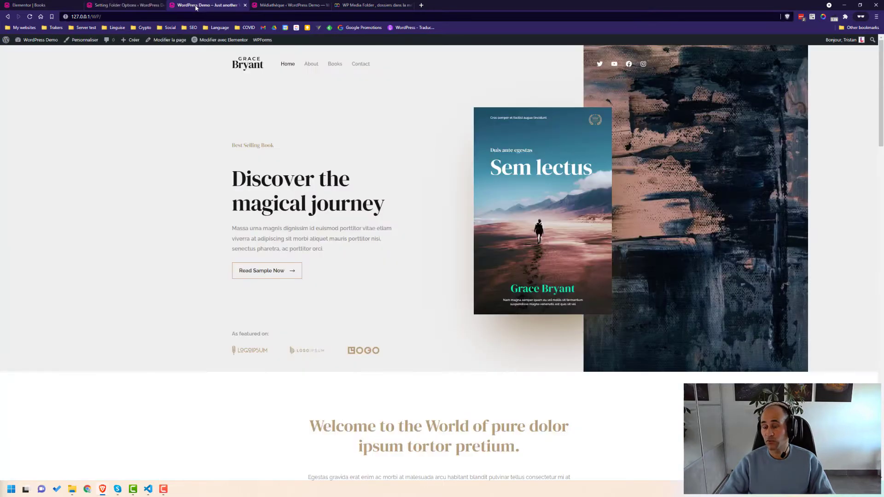
Switch to the WordPress Médiathèque page, check its filter and sort options, and reload the page
drag(267, 6, 205, 7)
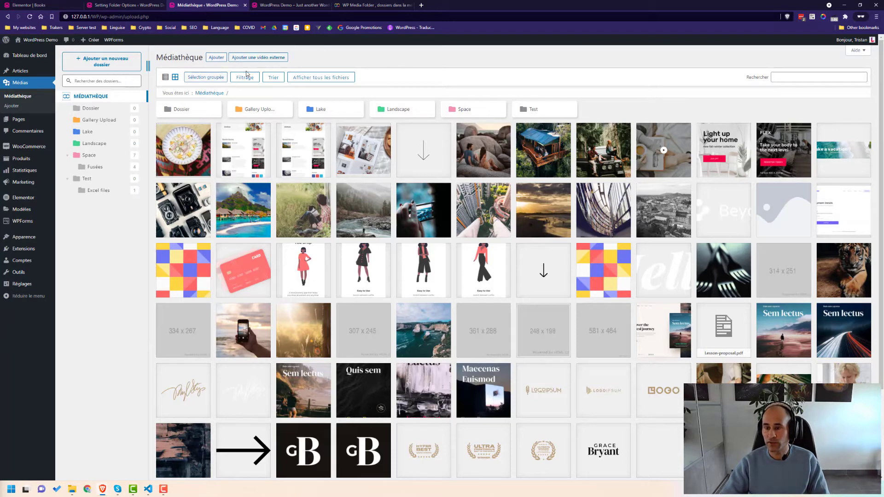
click(242, 81)
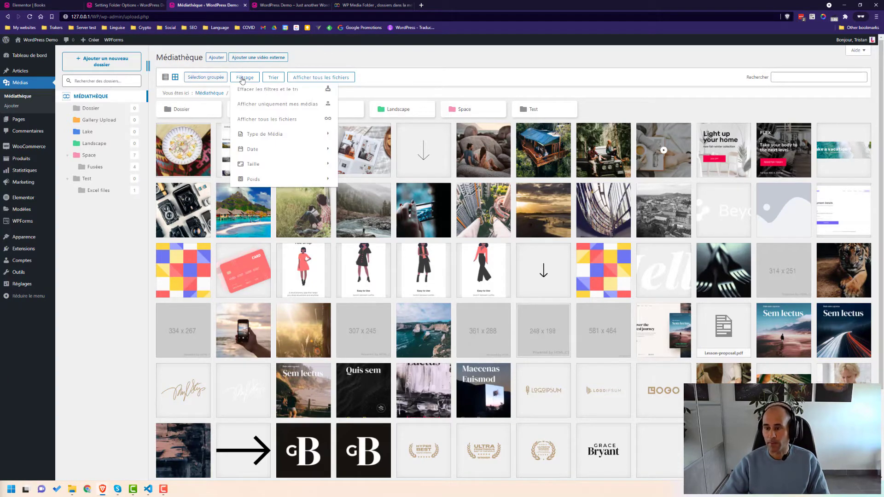
click(274, 78)
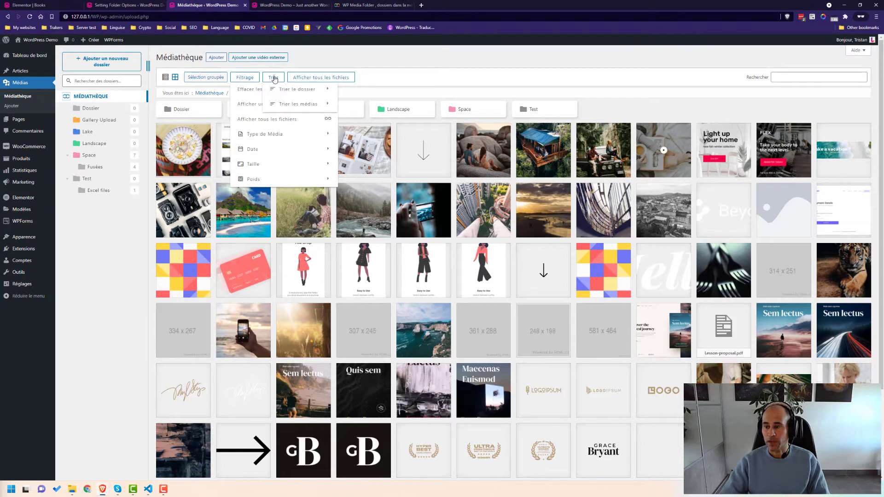
click(321, 59)
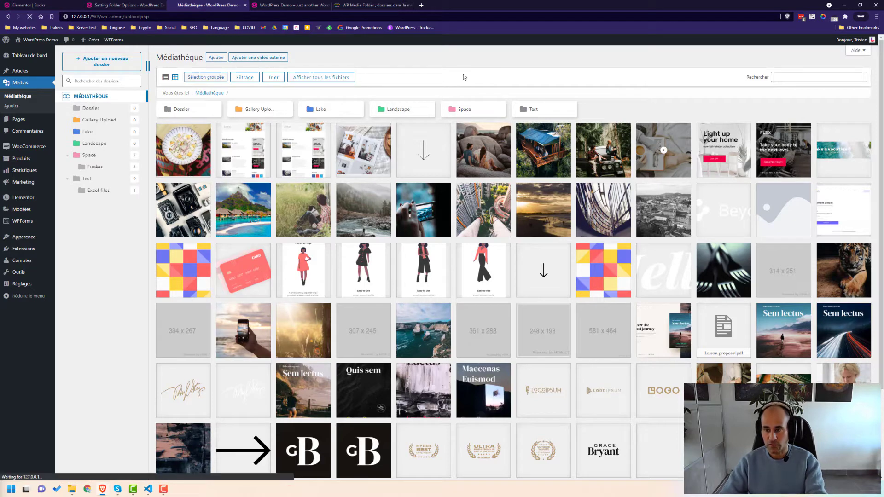
key(F5)
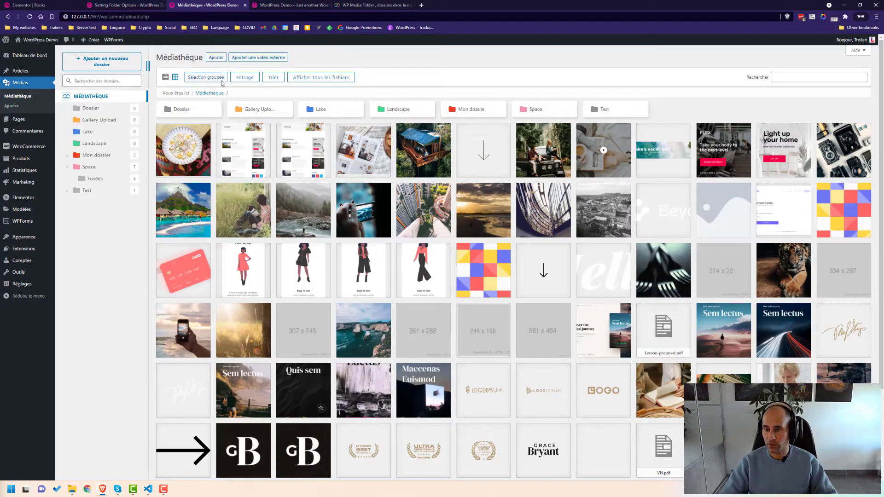
Open the "Mon dossier" folder from the Médiathèque root
click(211, 114)
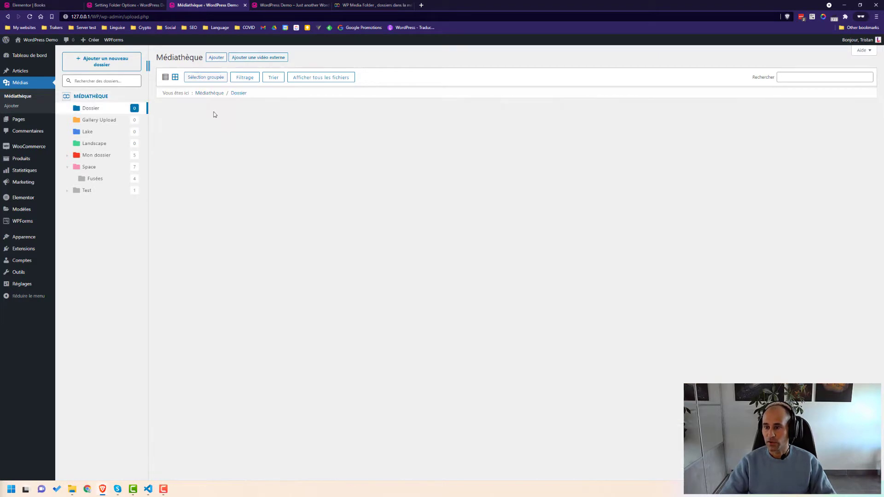
click(77, 98)
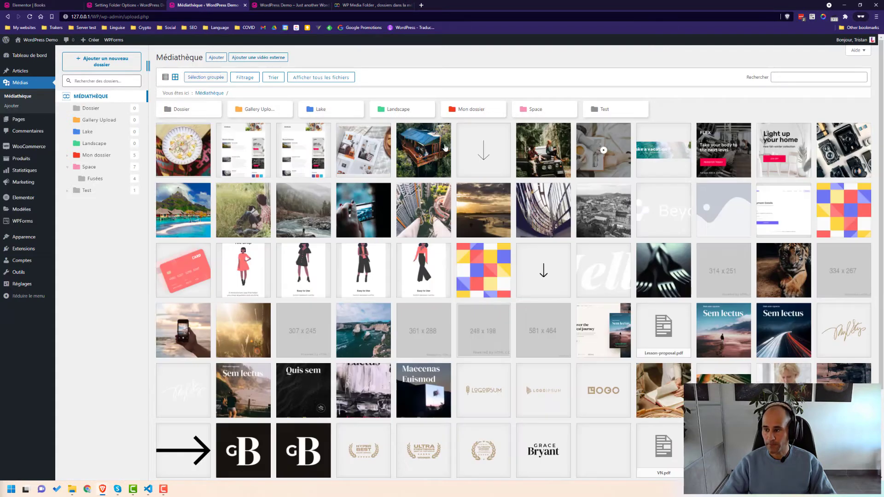
click(472, 109)
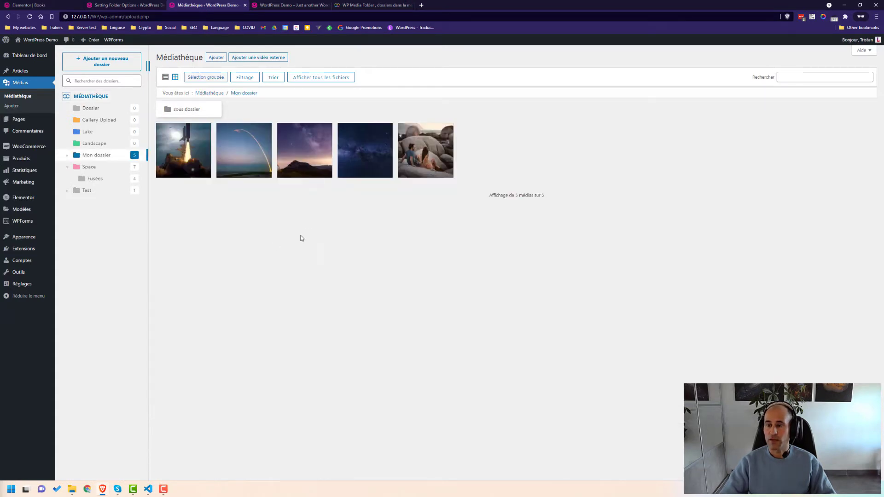
Sort the media in "Mon dossier" by "Ordre personnalisé" and move the space shuttle launch image to the last position
click(274, 78)
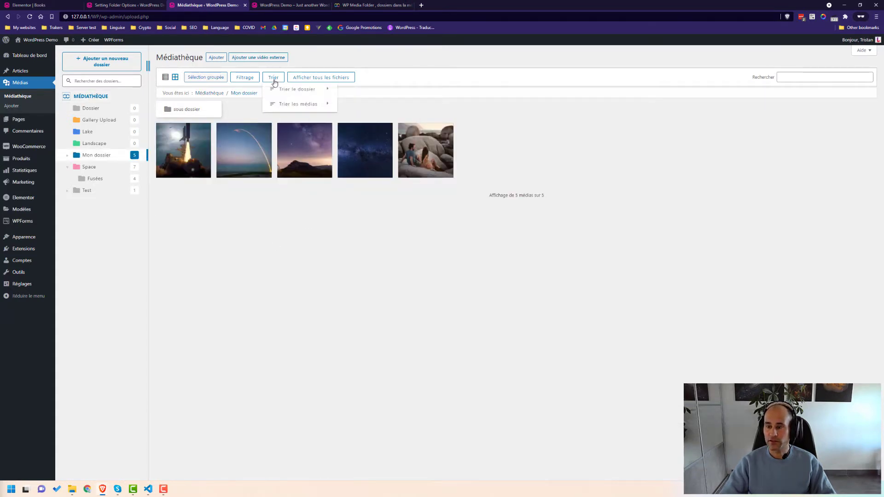
mouse_move(280, 89)
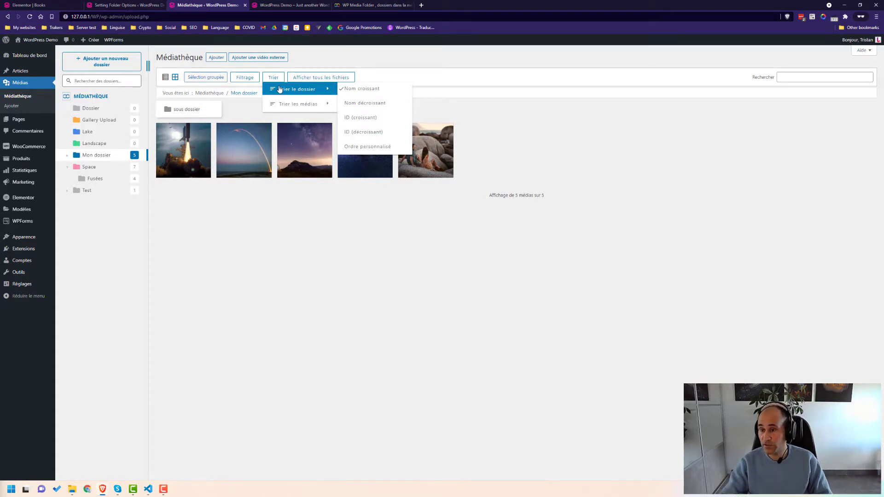
mouse_move(291, 105)
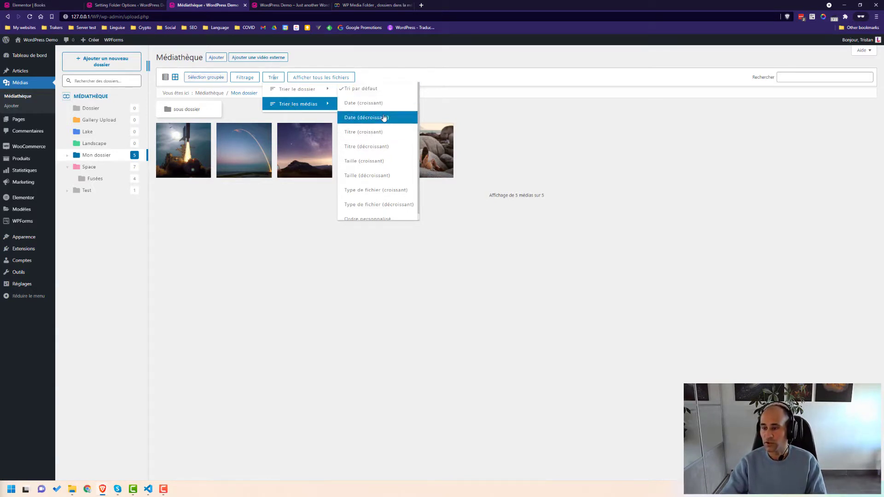
scroll(383, 121, down, 1)
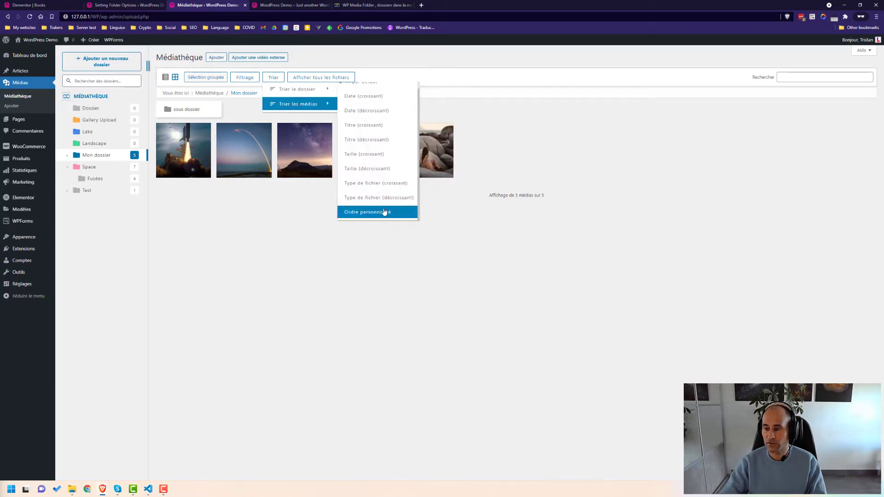
click(385, 211)
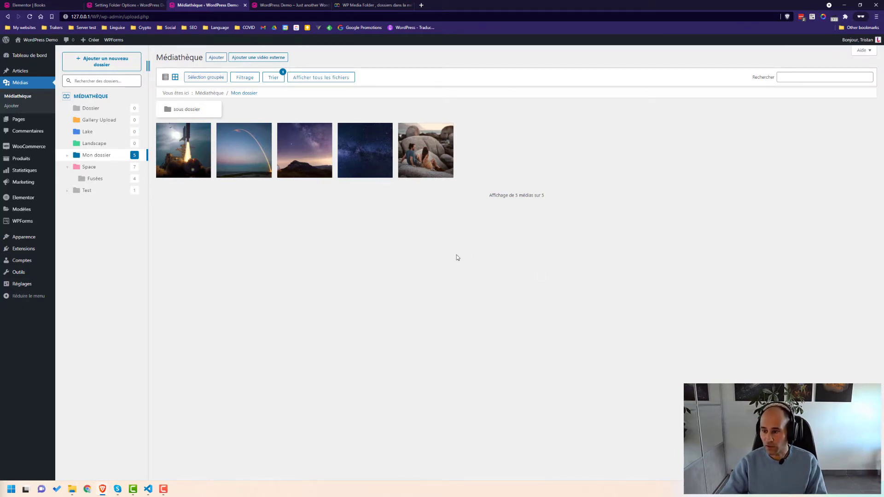
mouse_move(189, 165)
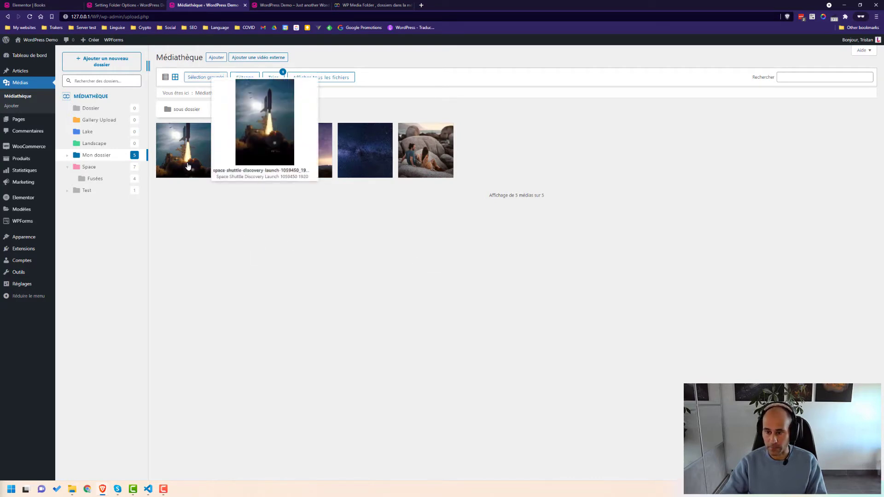
drag(188, 166, 406, 168)
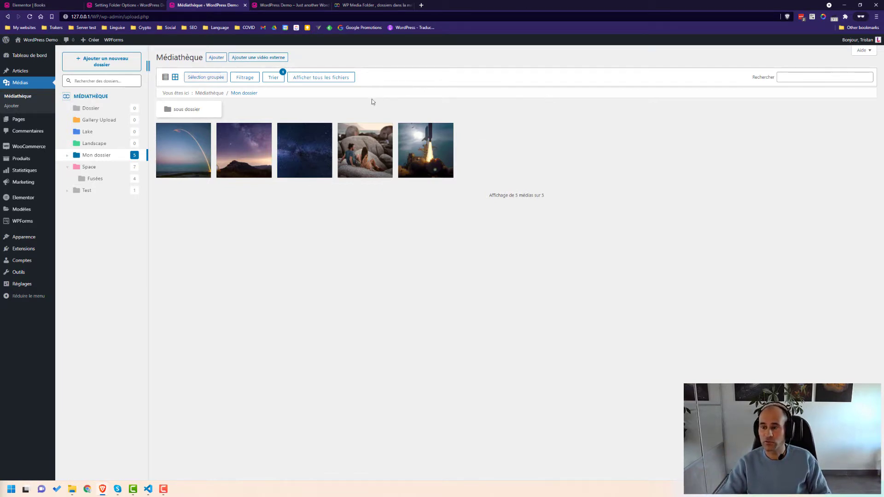
Clear the filters and sorting in "Mon dossier" and return to the Médiathèque root
click(245, 79)
click(268, 90)
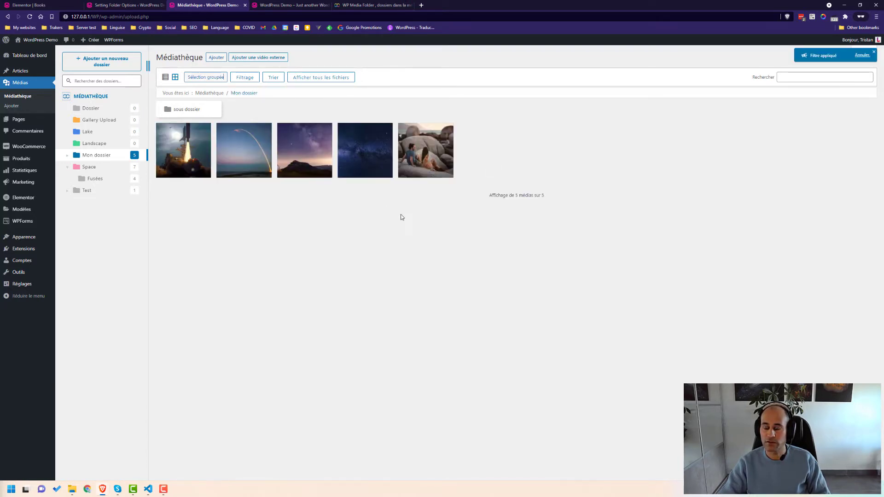
click(94, 97)
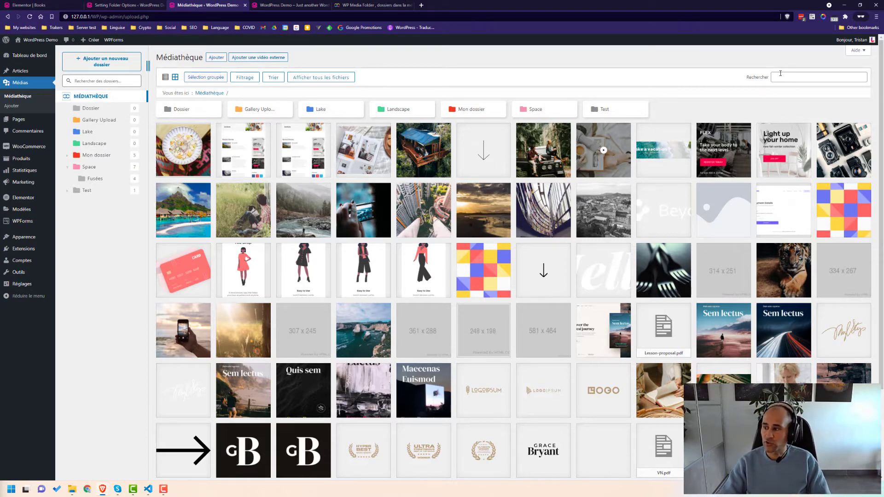
click(781, 74)
click(698, 63)
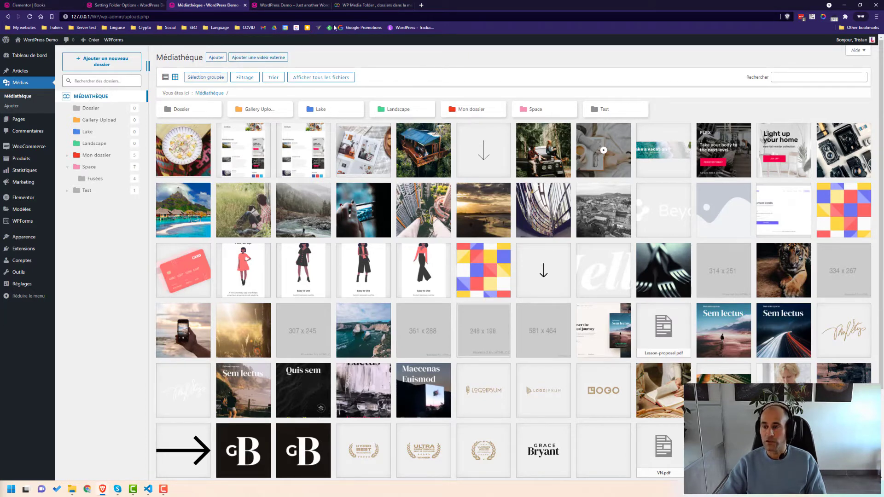
Start adding an external video and open the plugin's Vimeo video from the JoomUnited WP Media Folder product page
click(258, 57)
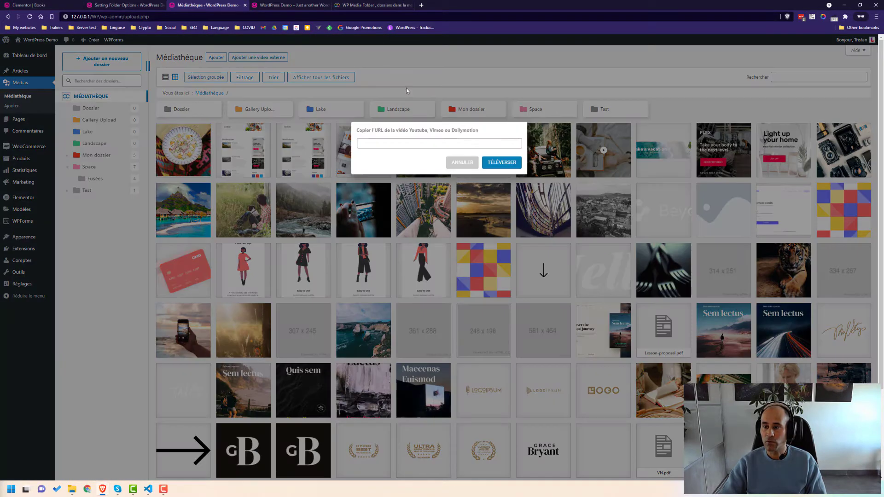
click(432, 141)
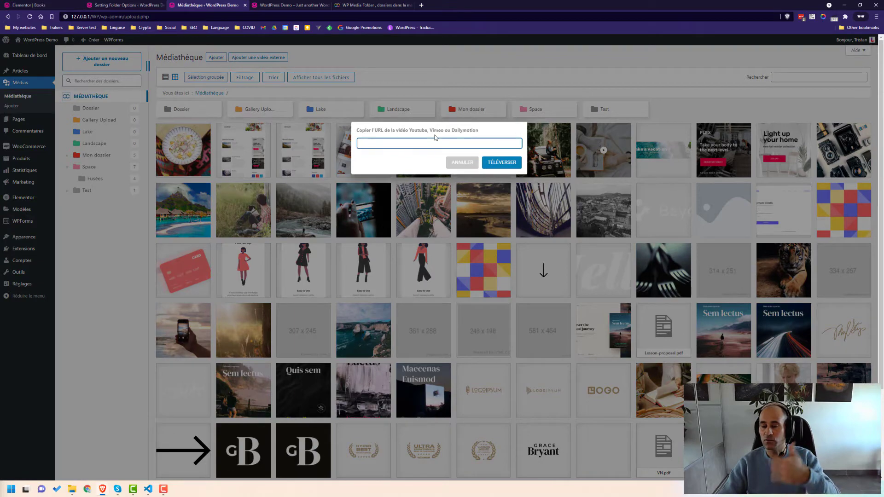
click(363, 5)
scroll(539, 212, up, 15)
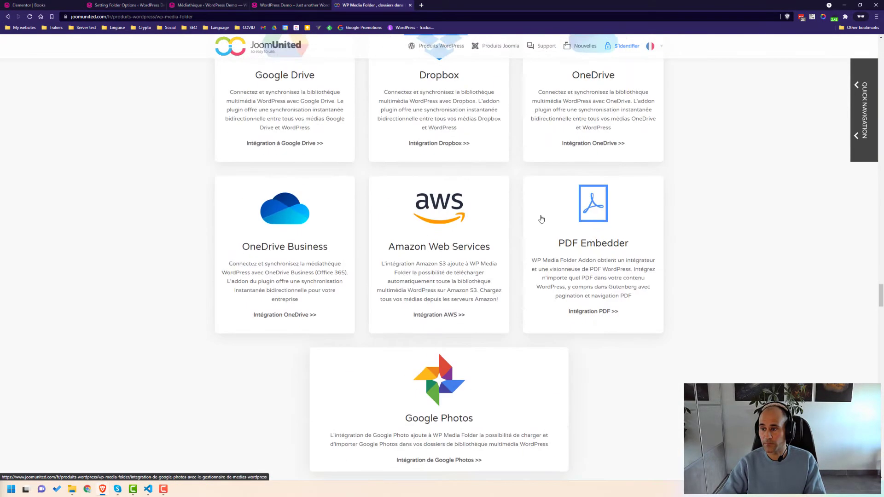
scroll(535, 207, down, 20)
scroll(526, 206, down, 5)
scroll(534, 244, up, 15)
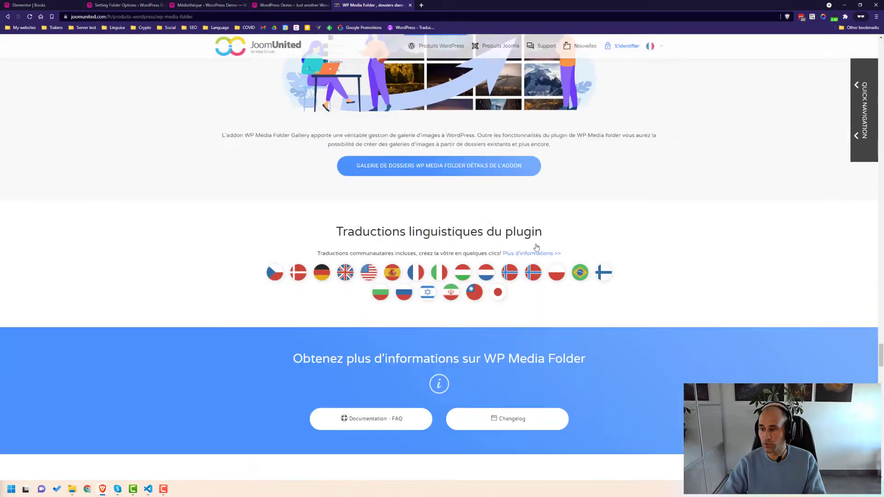
scroll(539, 322, up, 15)
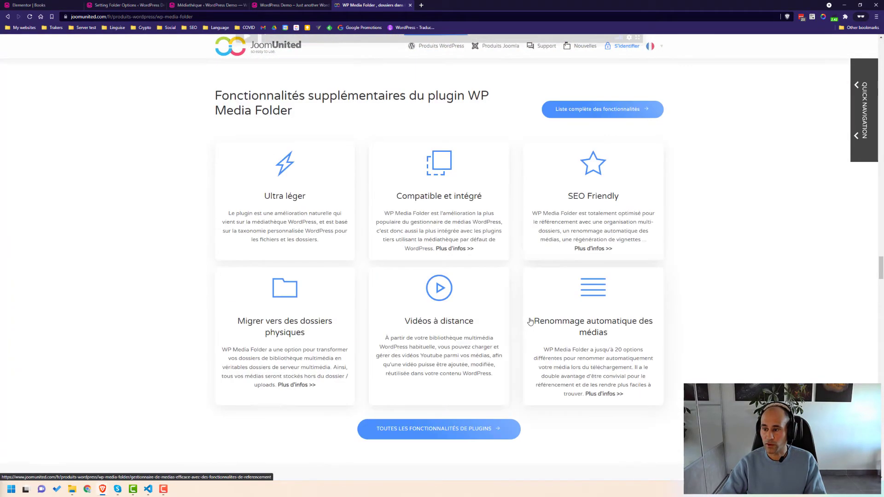
scroll(515, 314, down, 2)
click(318, 200)
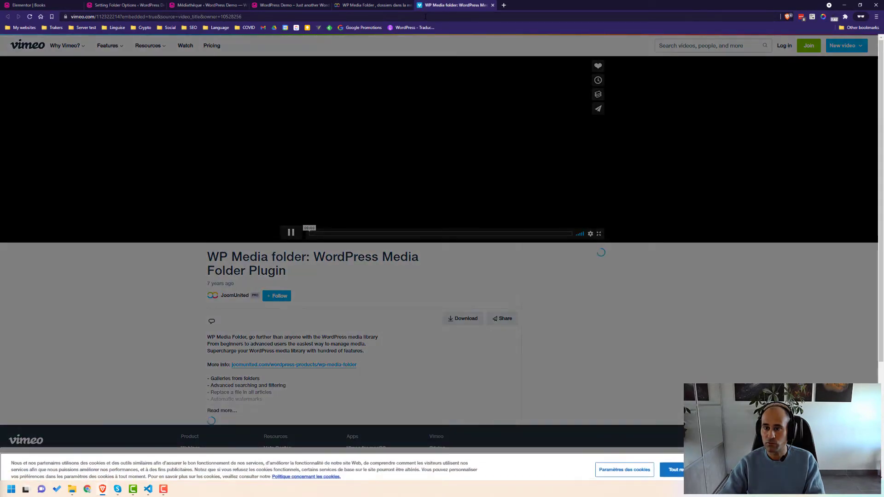
click(425, 16)
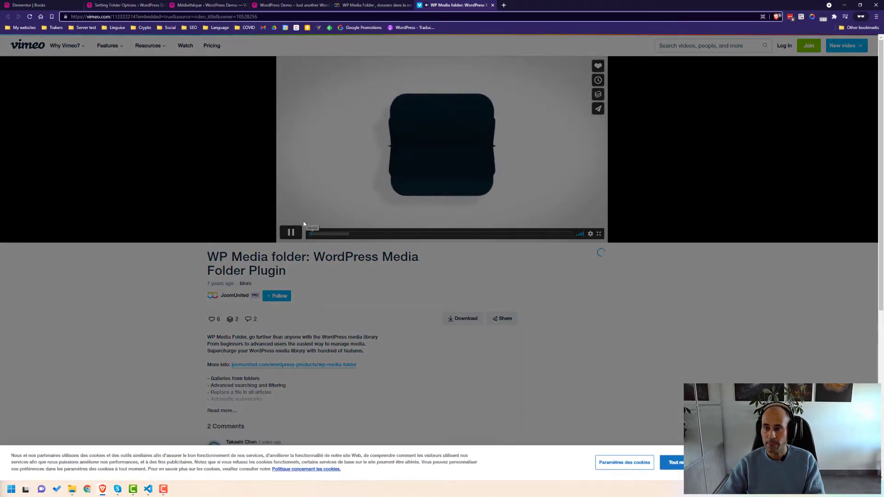
click(292, 235)
click(189, 16)
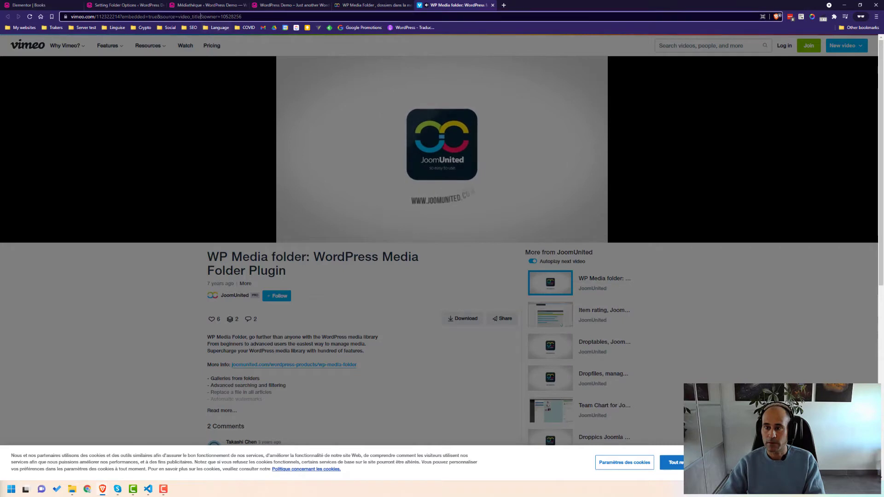
click(189, 17)
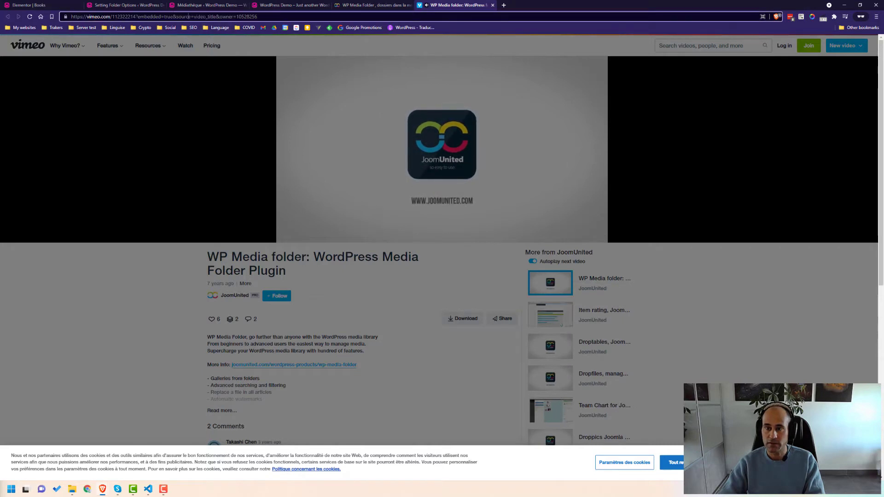
drag(136, 16, 70, 17)
key(ctrl+c)
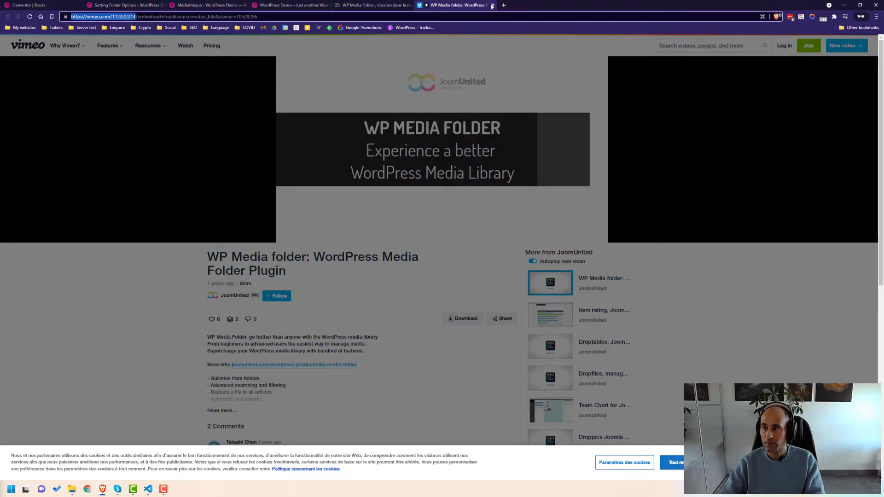
click(493, 5)
Add the copied Vimeo address as an external video in the Médiathèque and preview the new item
click(320, 7)
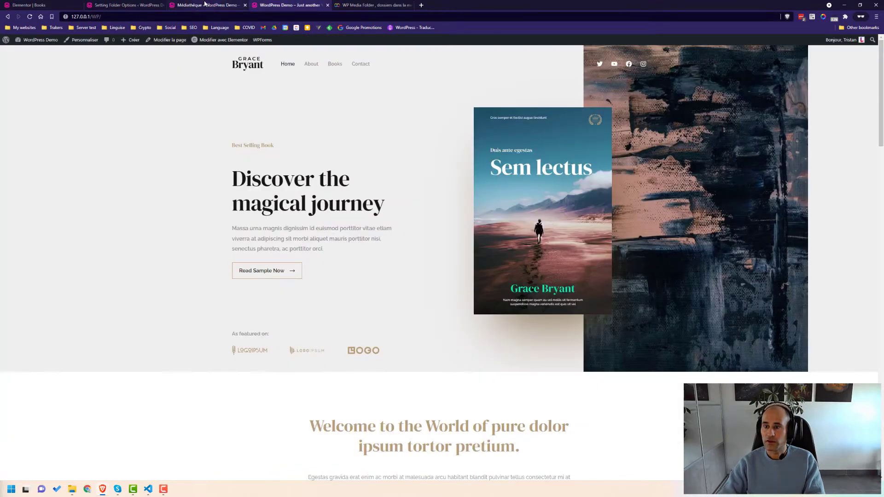
click(208, 5)
key(ctrl+v)
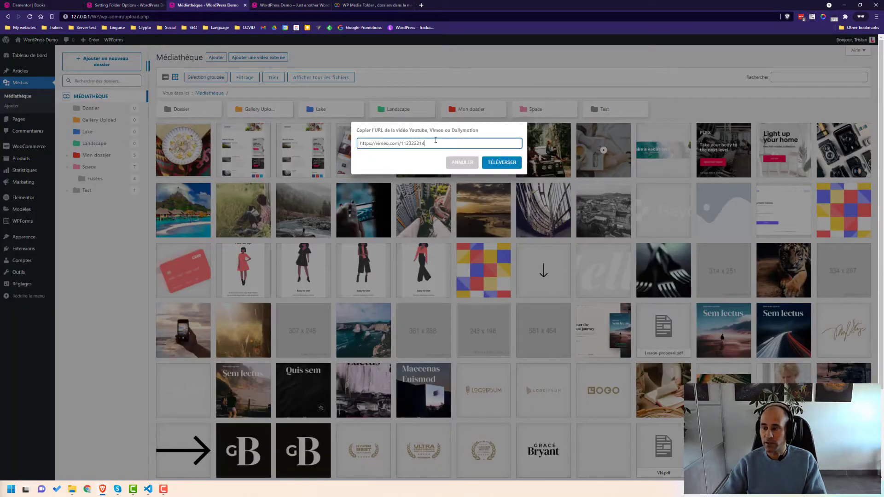
click(490, 162)
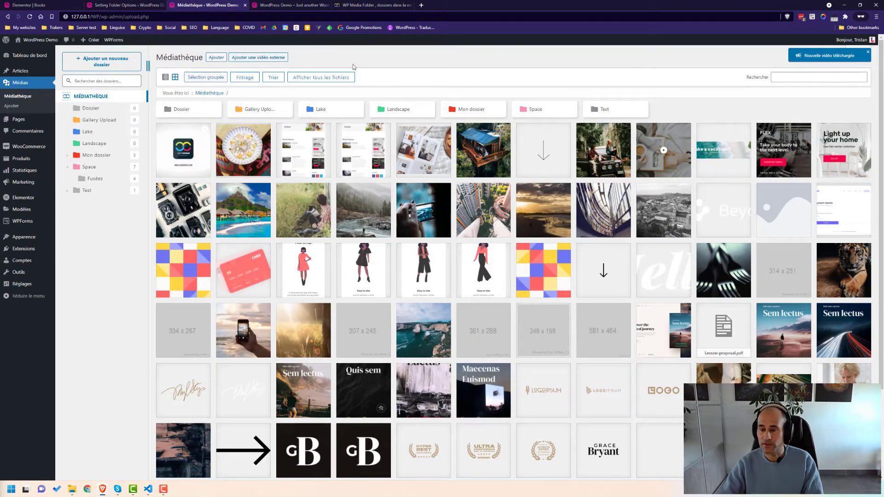
mouse_move(194, 150)
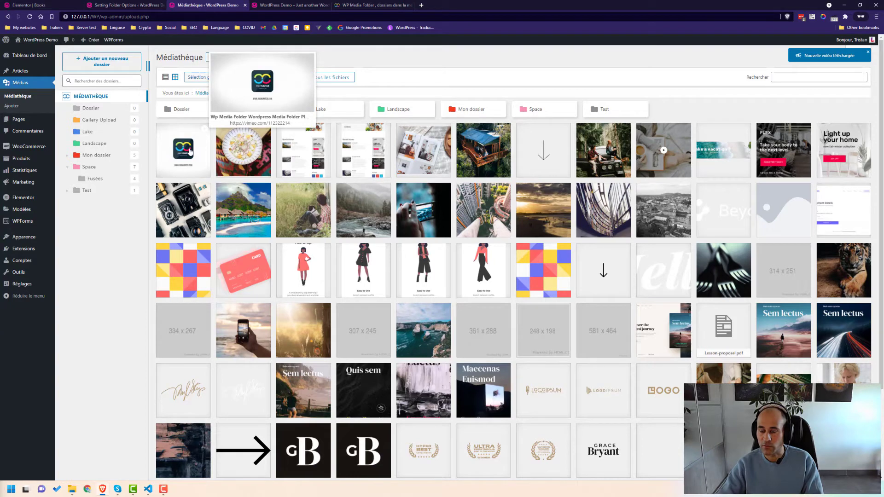
View the attachment details of the newly added Vimeo video in the Médiathèque and close them
click(194, 150)
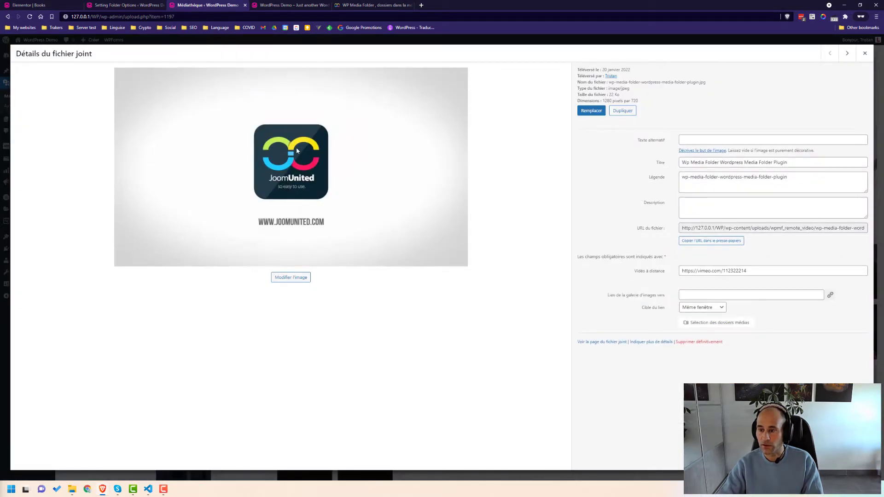
click(865, 53)
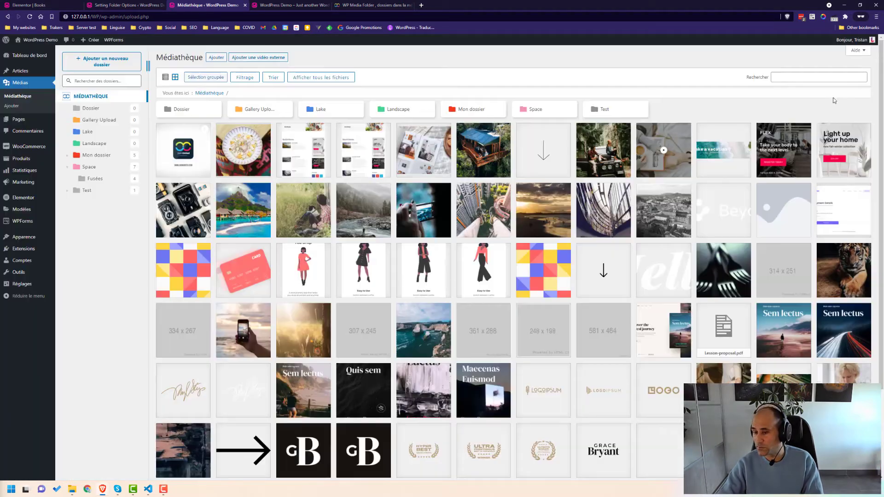
mouse_move(201, 158)
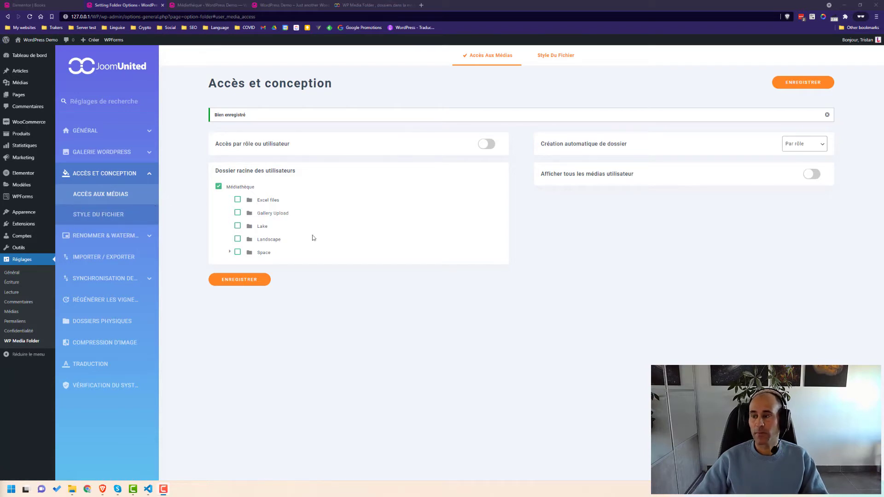
Enable media access by role or user and keep automatic folder creation on "Par rôle" in the plugin's access settings
mouse_move(537, 181)
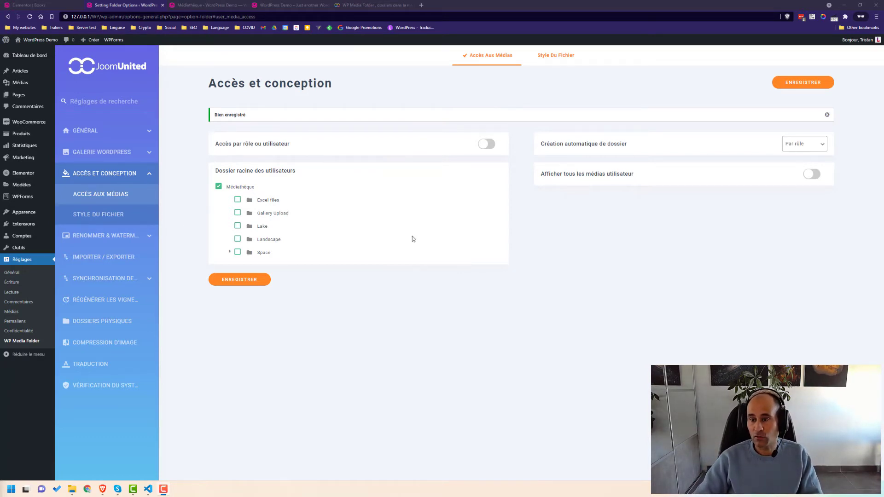
click(488, 149)
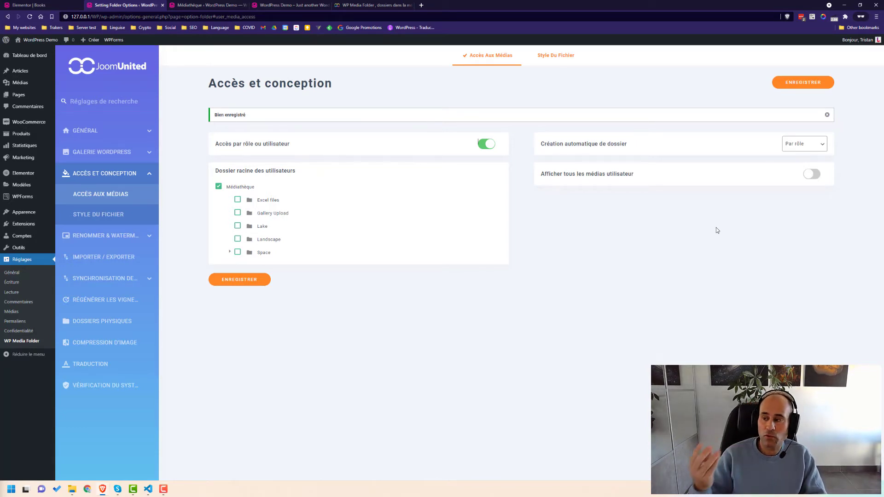
click(812, 145)
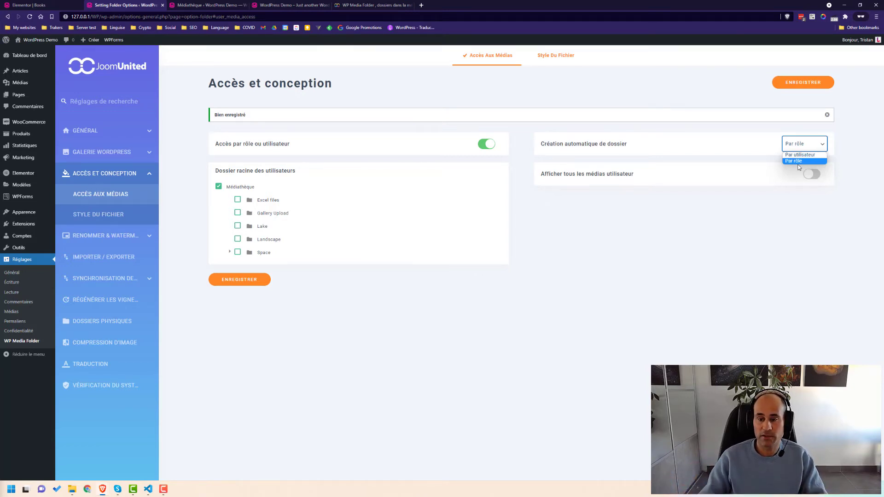
click(704, 230)
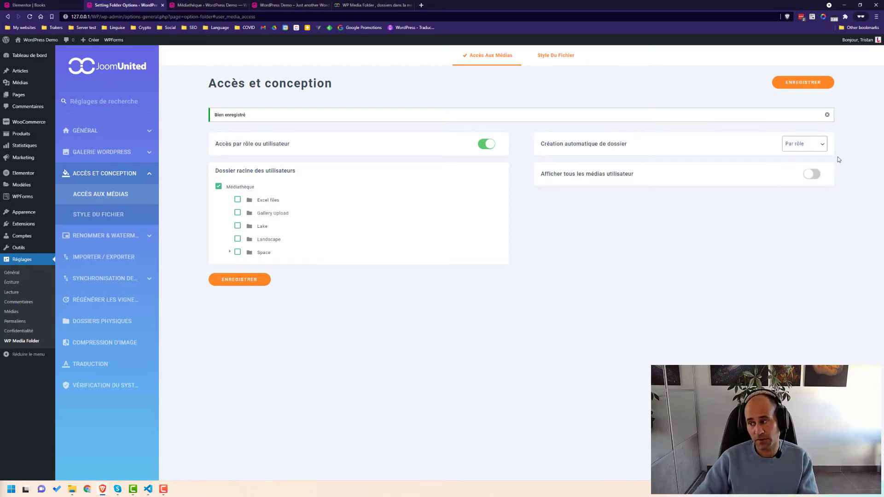
click(812, 145)
click(815, 147)
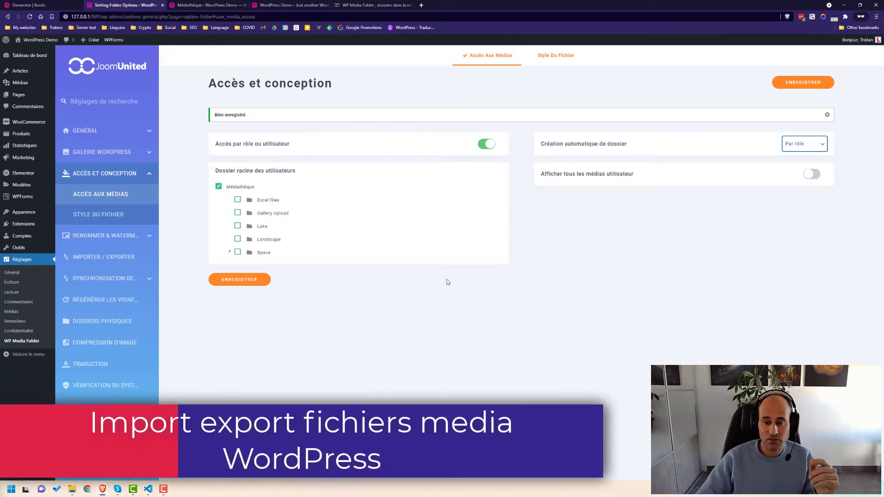
In the import/export settings, choose to export "Une sélection de dossiers et de médias", view the folder chooser and close it
click(131, 249)
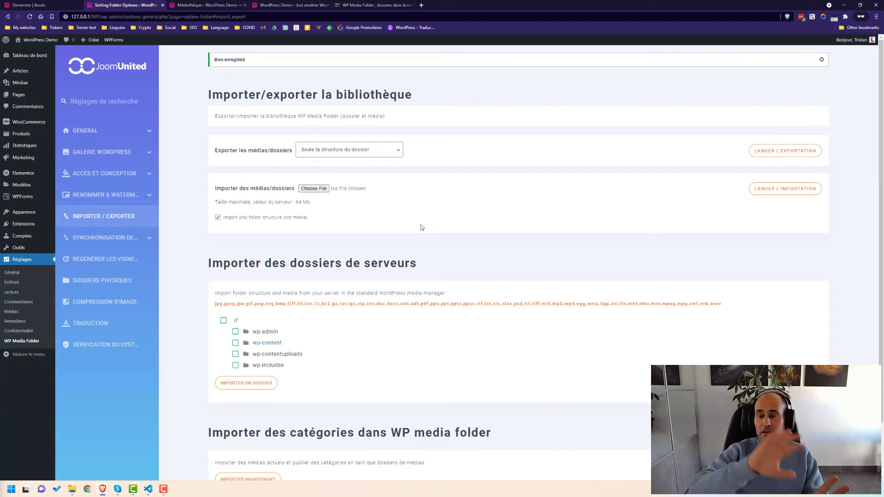
click(396, 154)
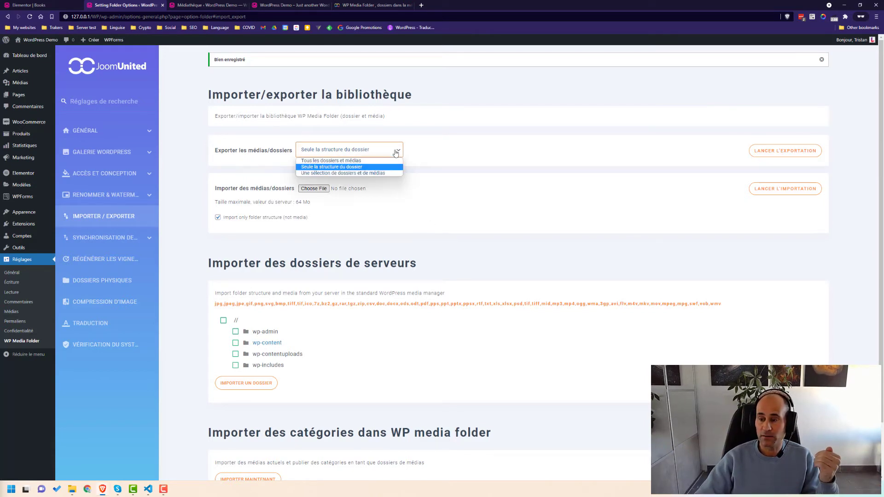
click(378, 173)
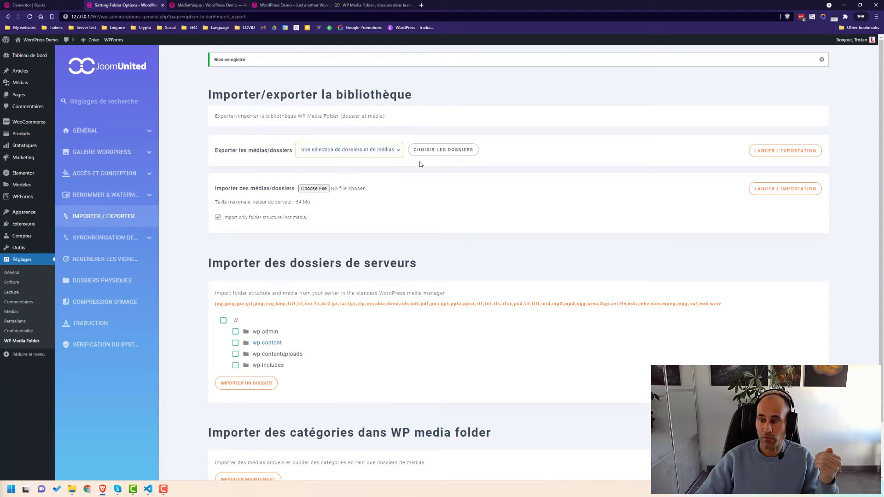
click(435, 150)
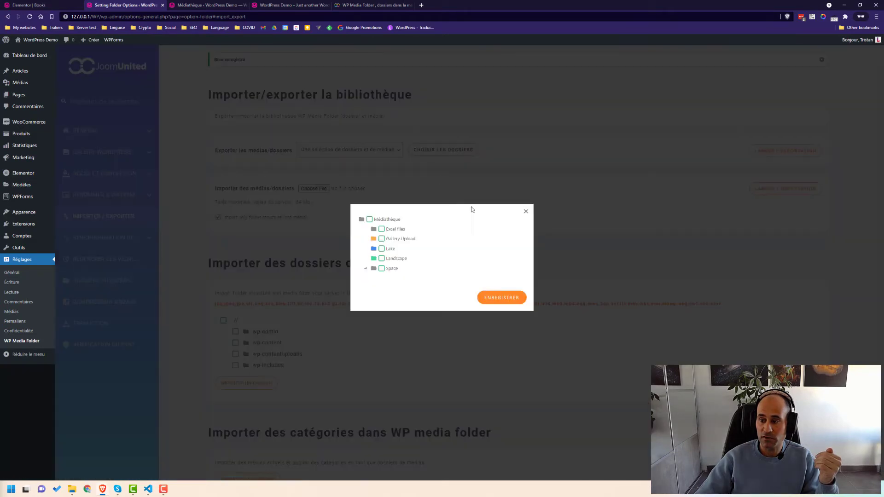
click(526, 211)
Compare the export scopes, set the export to "Seule la structure du dossier" and launch it
click(368, 151)
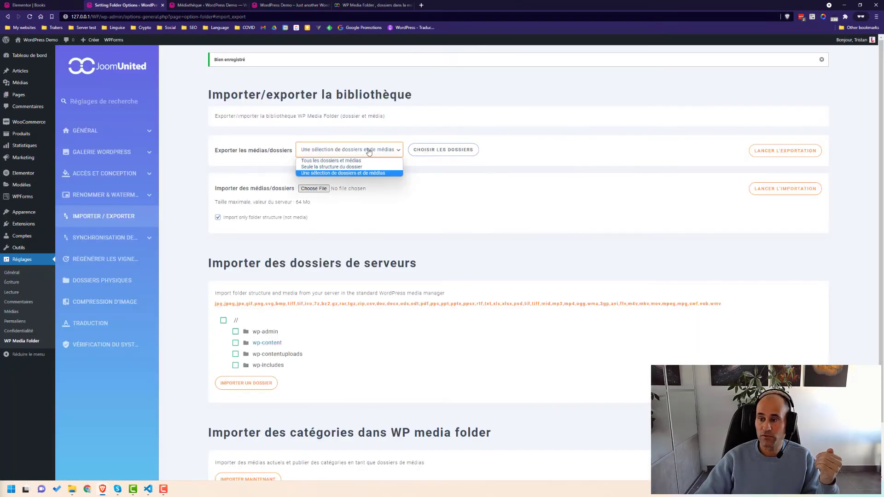
click(358, 167)
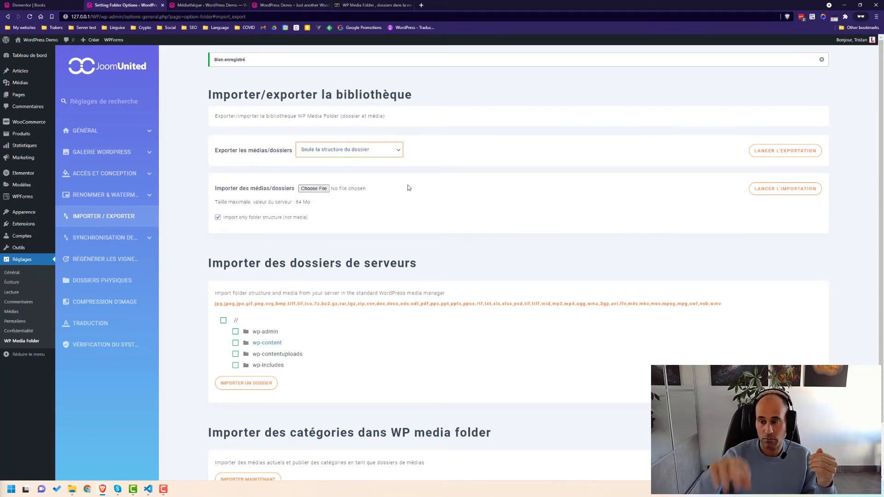
click(364, 150)
click(357, 160)
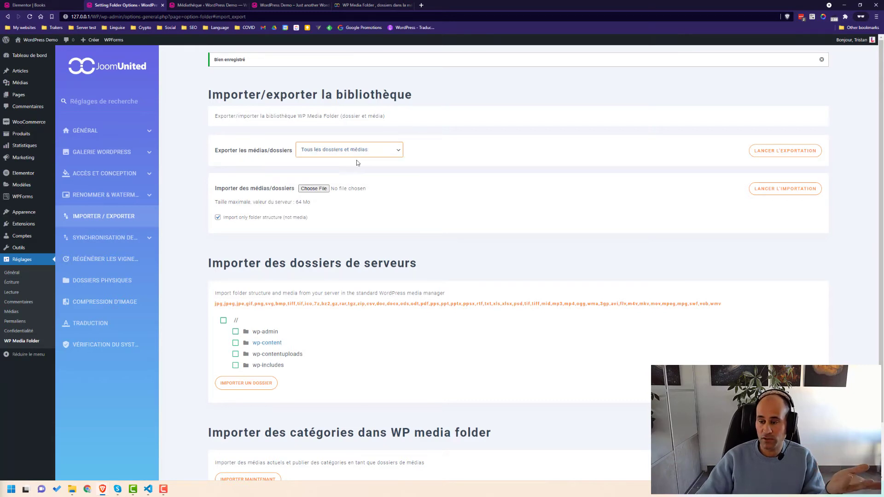
click(384, 152)
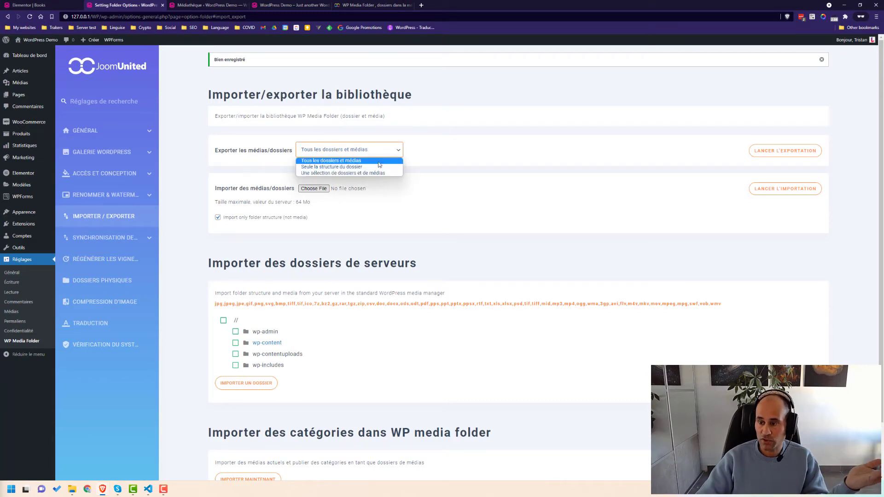
click(387, 170)
click(784, 151)
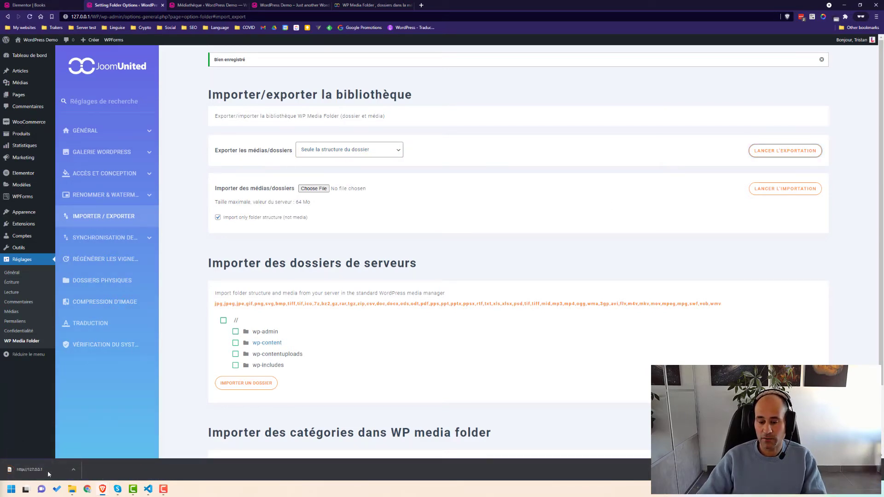
Open the exported XML file in Visual Studio Code, look through its folder entries and minimize the editor
click(48, 471)
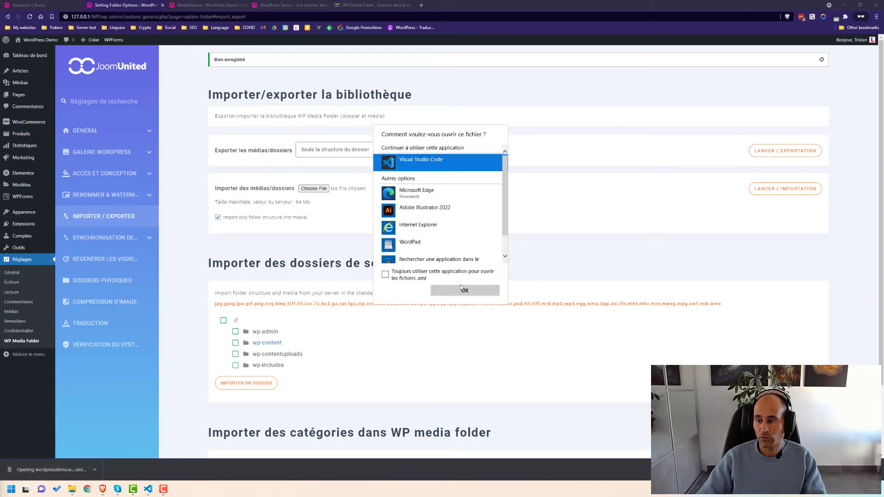
click(465, 290)
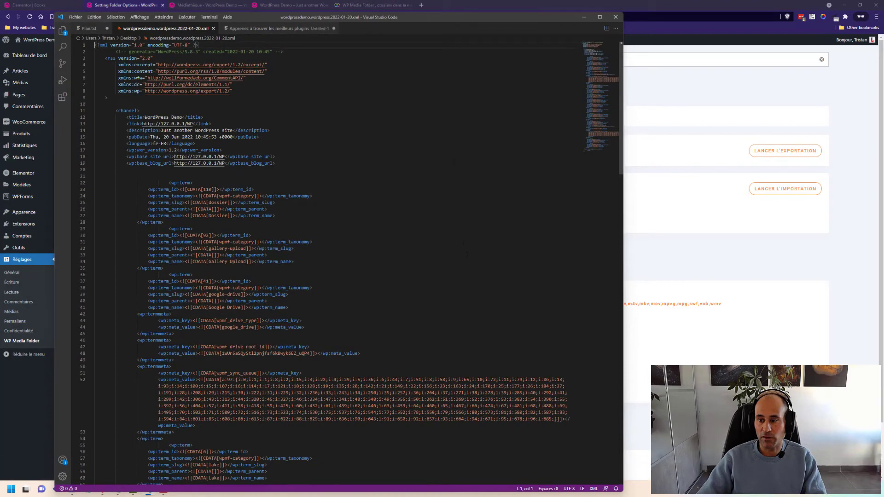
scroll(323, 258, down, 15)
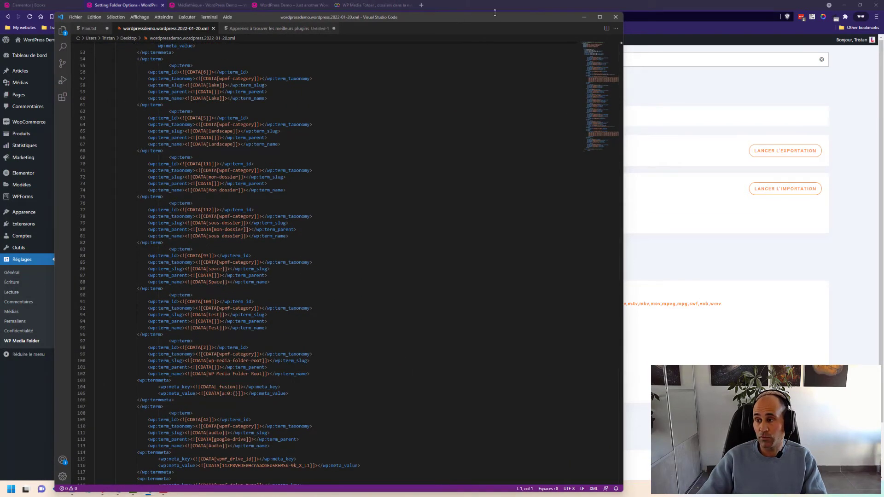
click(584, 16)
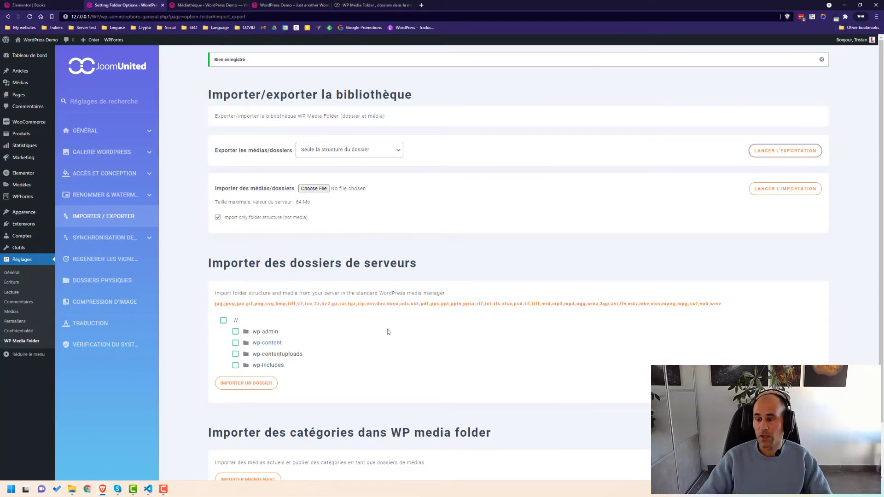
Expand wp-contentuploads and its wpforms subfolder in the server folder import tree
scroll(389, 336, down, 1)
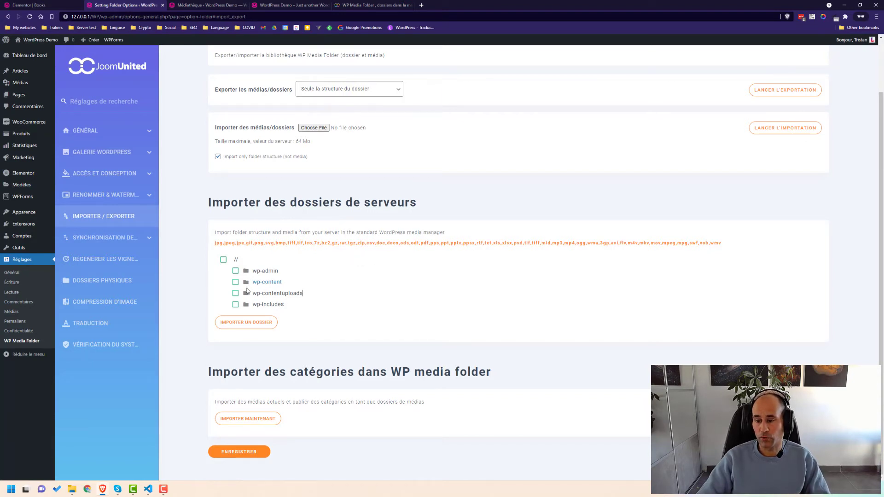
click(278, 295)
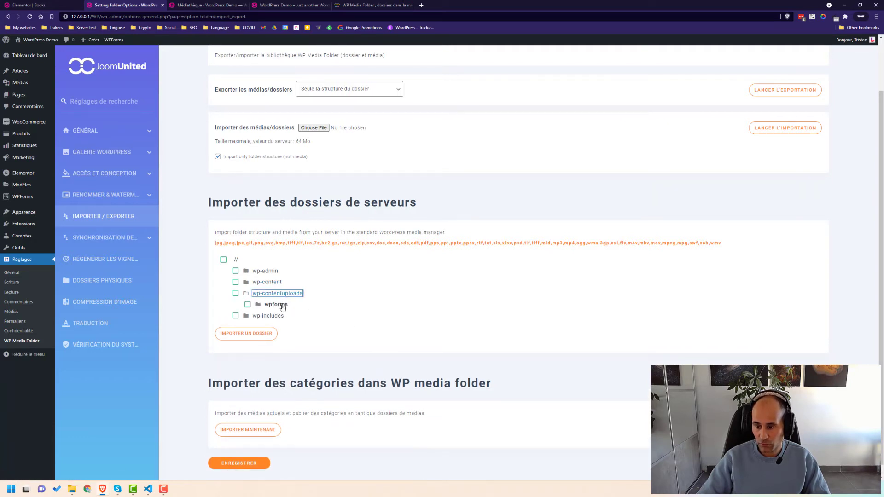
click(282, 306)
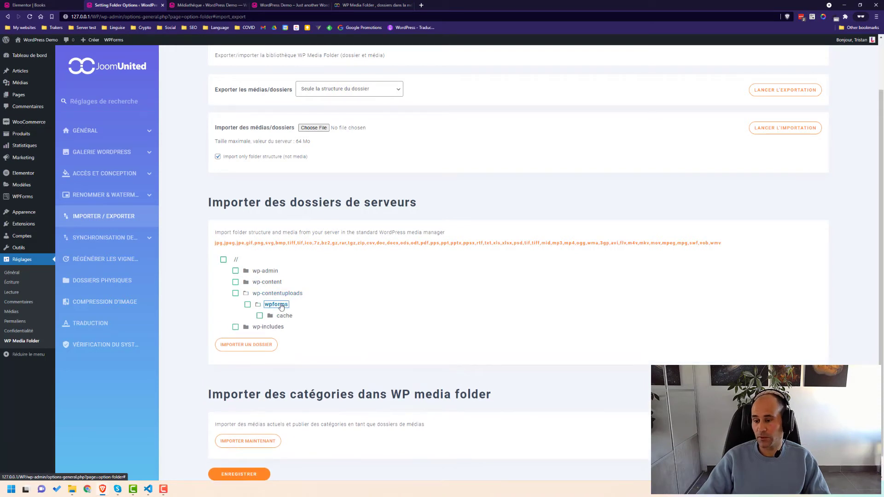
click(374, 328)
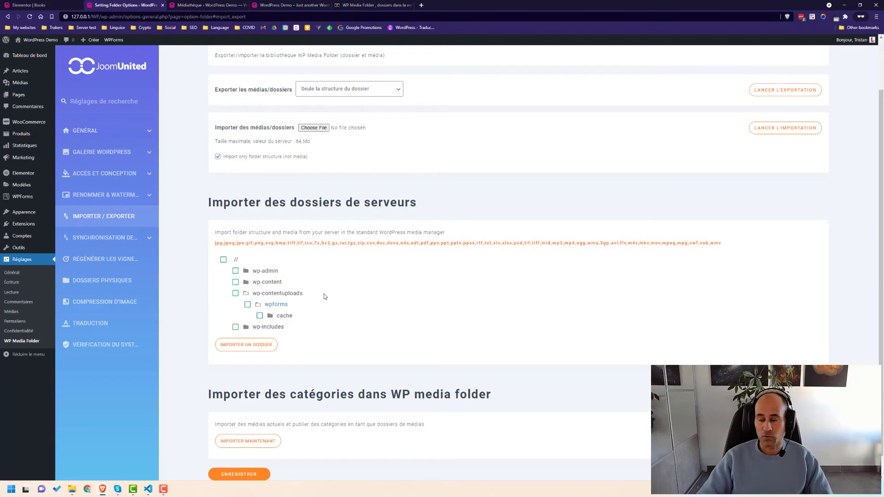
Enable server folder synchronization and add a link from wp-contentuploads/wpforms/cache to the Médiathèque root
click(128, 239)
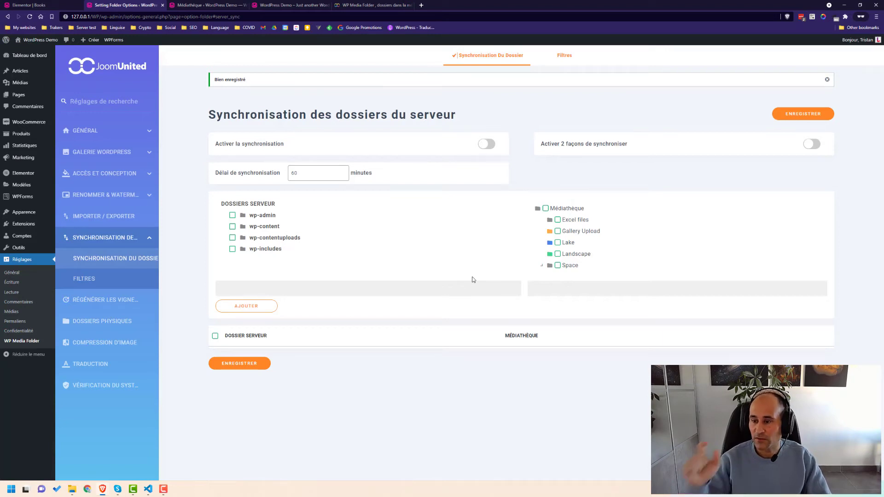
click(281, 240)
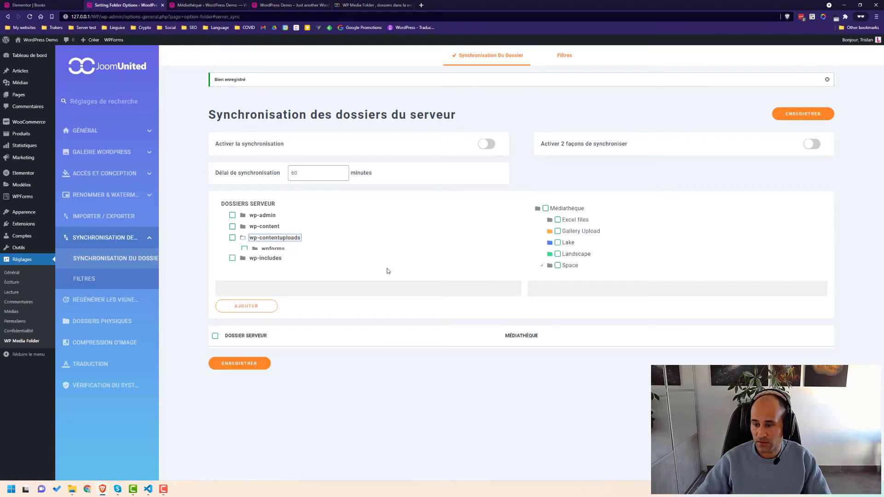
click(272, 249)
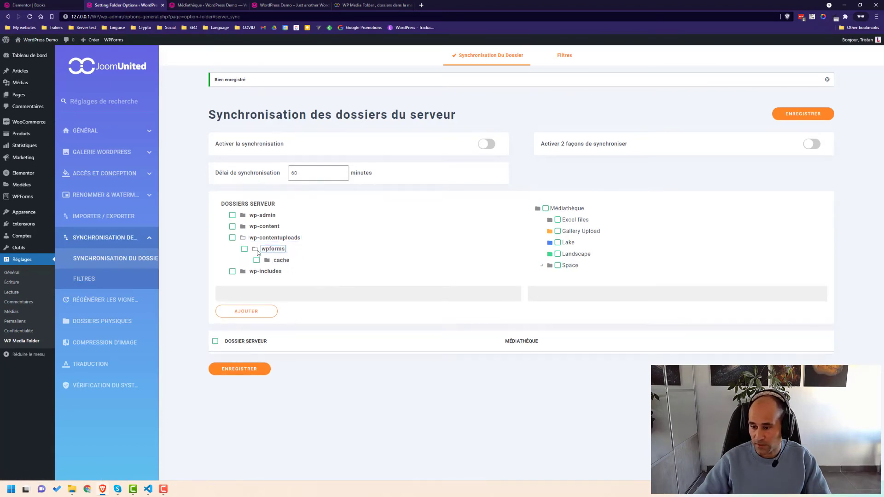
click(281, 260)
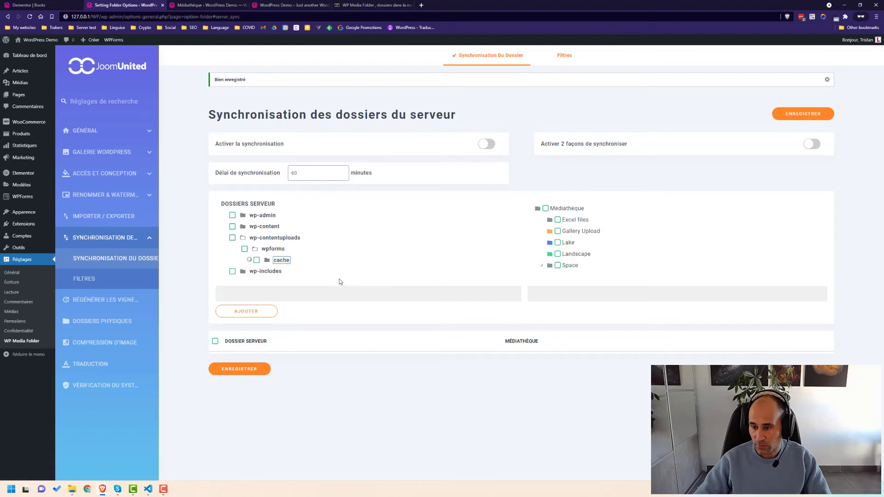
click(257, 260)
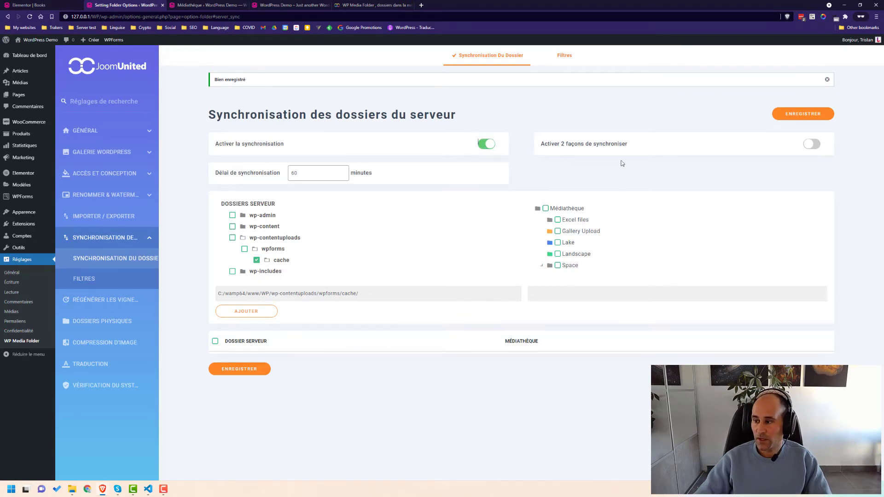
mouse_move(607, 148)
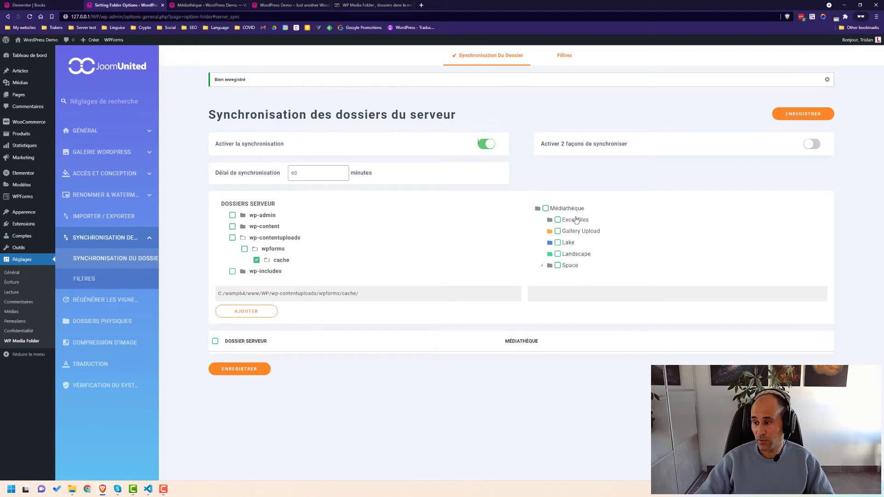
click(546, 208)
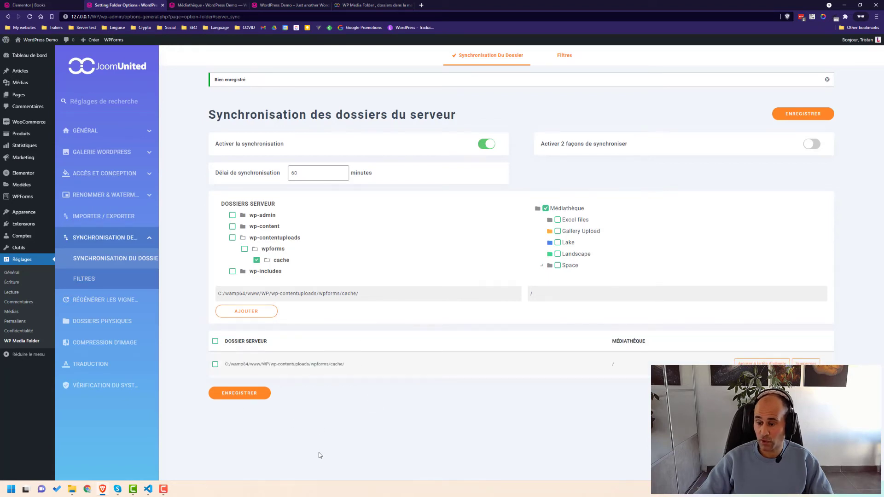
Examine the synchronization delay and the file types included in import and synchronization
drag(308, 174, 244, 179)
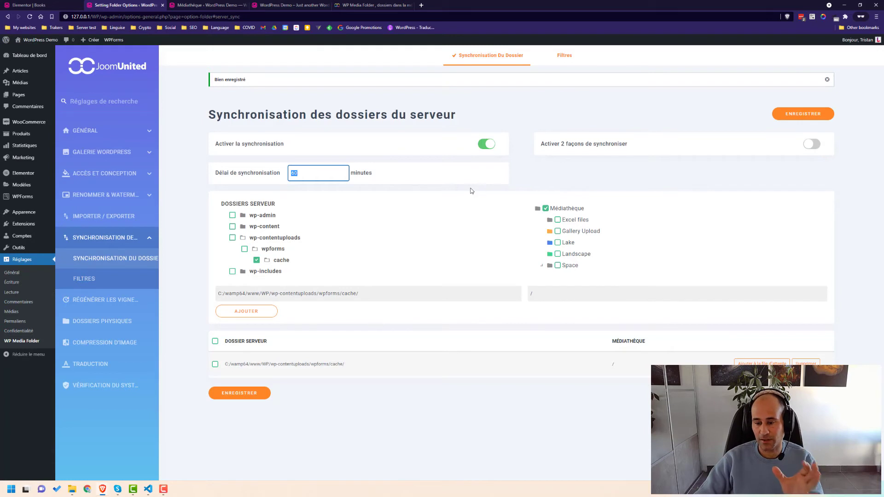
click(564, 55)
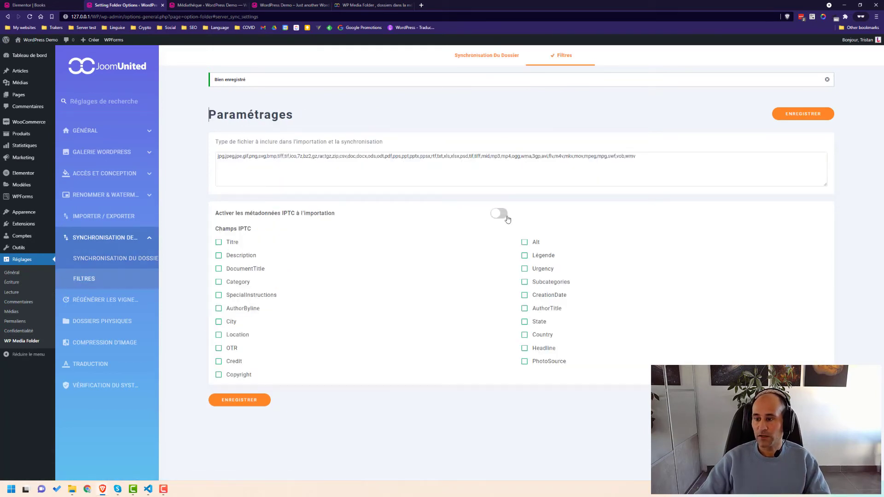
click(490, 156)
drag(653, 157, 217, 165)
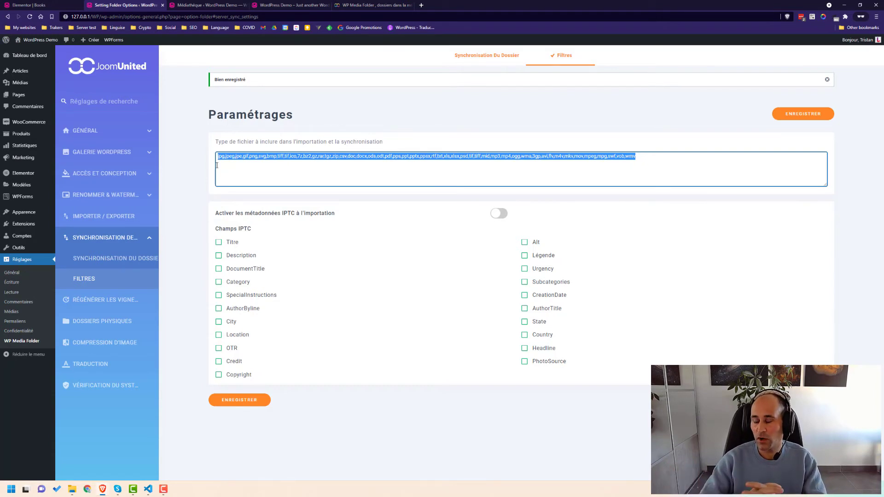
click(423, 172)
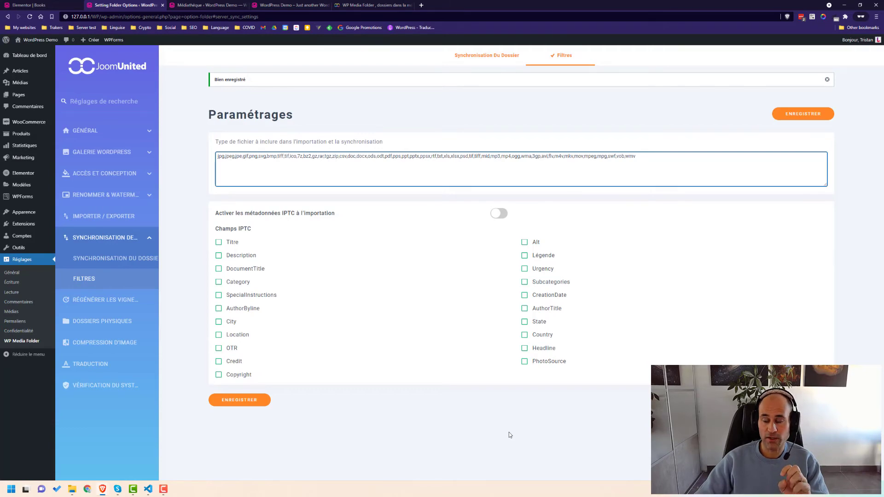
click(148, 489)
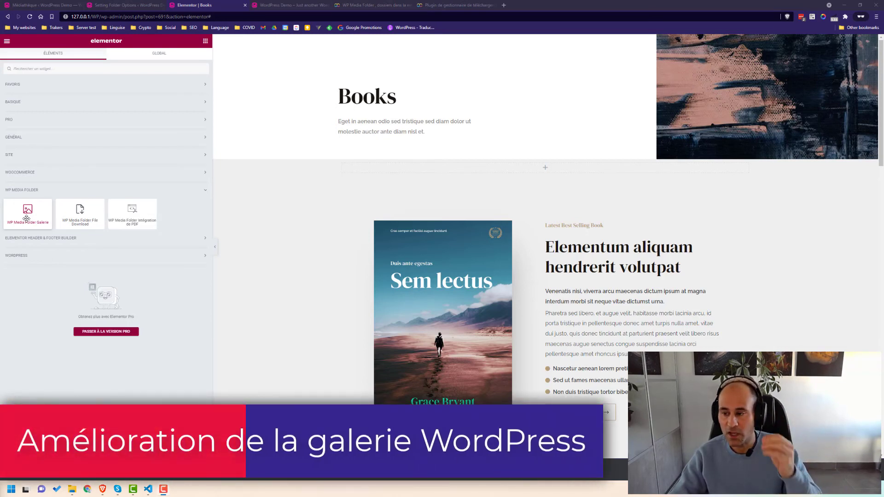
Add a WP Media Folder Galerie widget below the Books header, containing all six images of the Space folder
drag(27, 219, 563, 175)
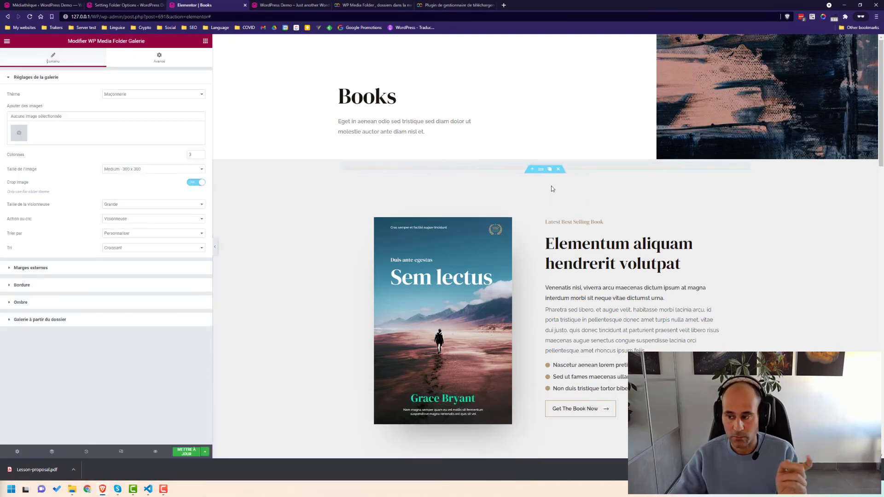
click(29, 140)
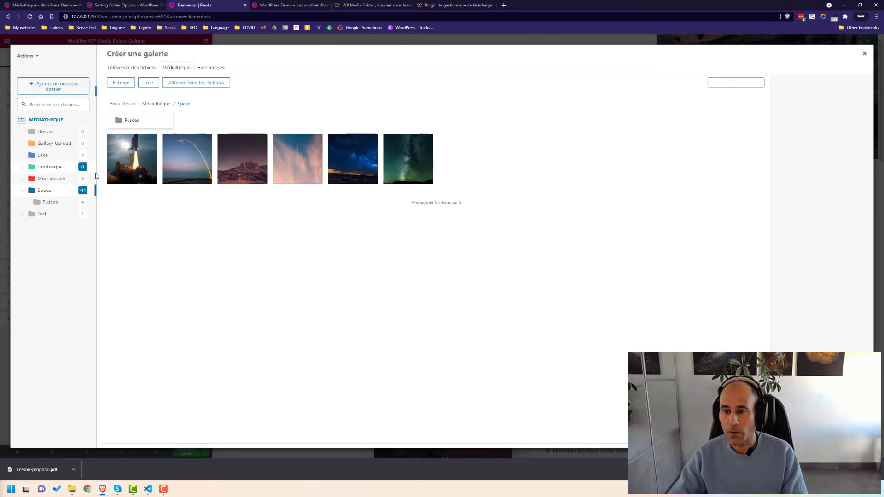
click(133, 177)
shift+click(421, 174)
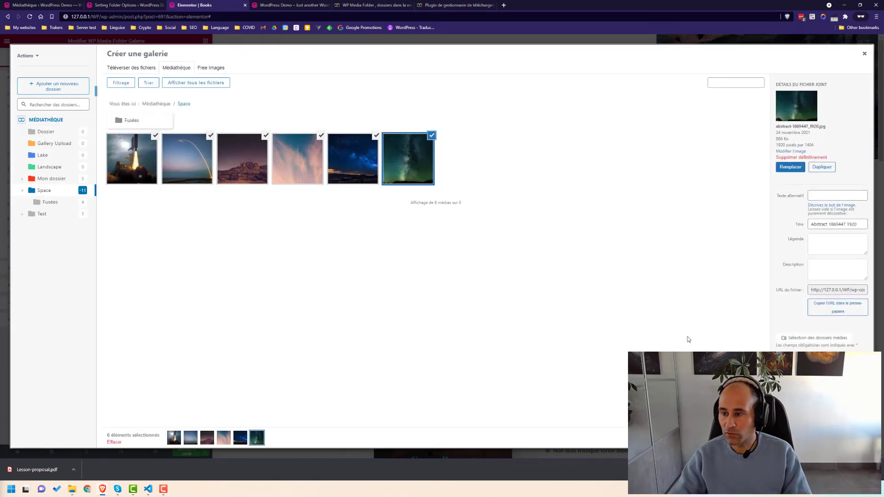
click(837, 438)
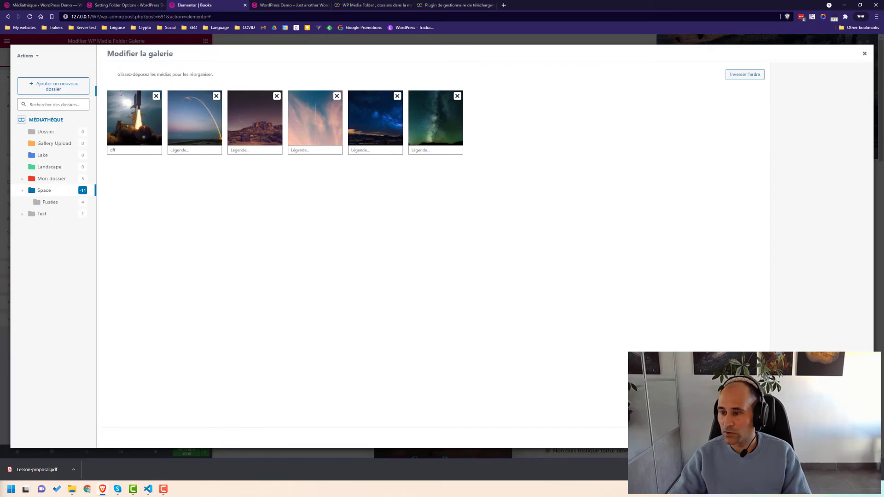
click(837, 438)
Try the Par défaut theme on the gallery, switch it to the Diaporama theme and advance the slider
click(139, 93)
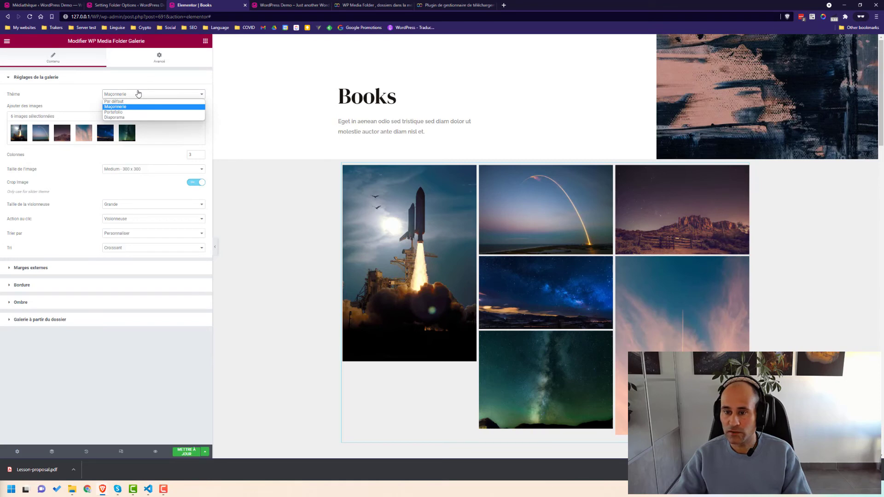
click(144, 101)
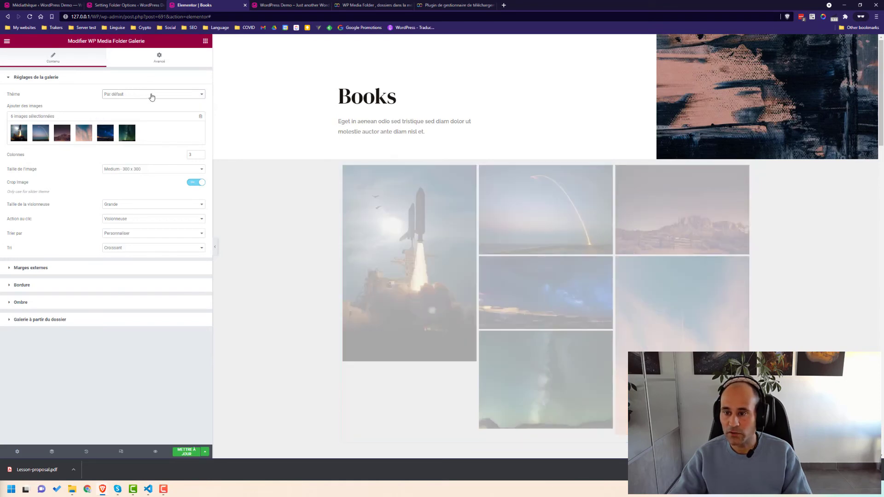
click(151, 96)
click(138, 121)
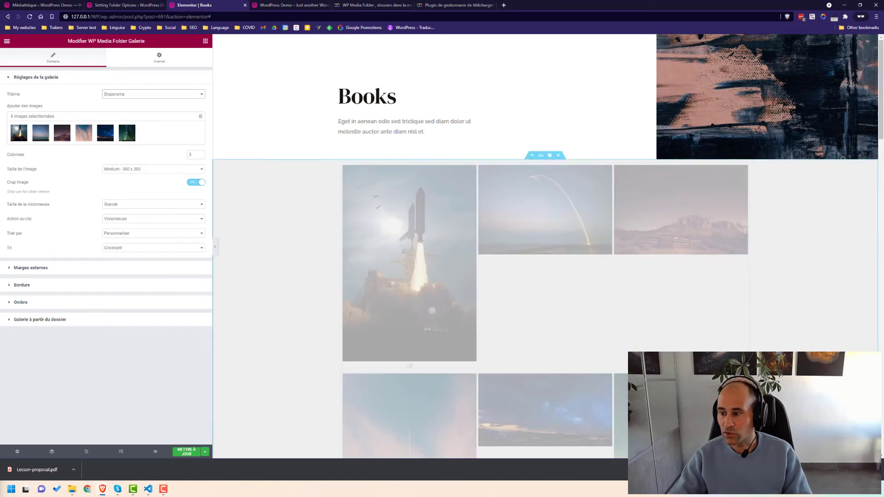
click(753, 234)
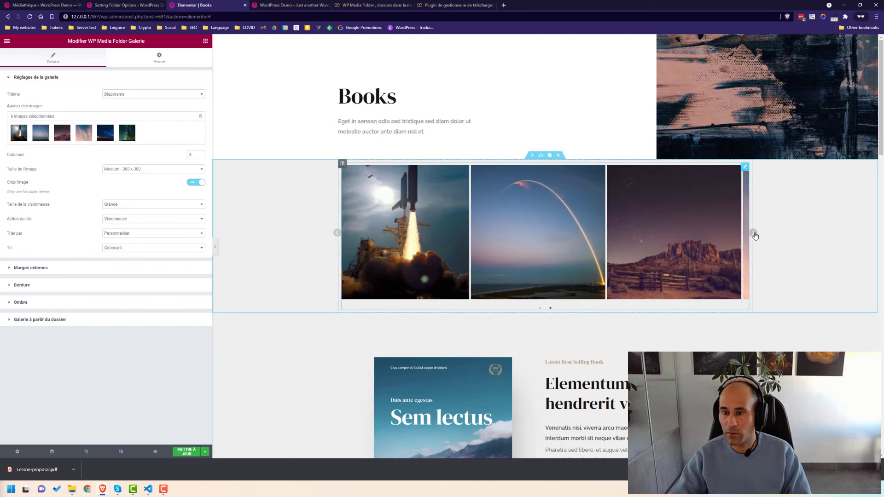
Set the gallery to 2 columns with the Medium Large image size and preview the rocket image in the lightbox
click(201, 157)
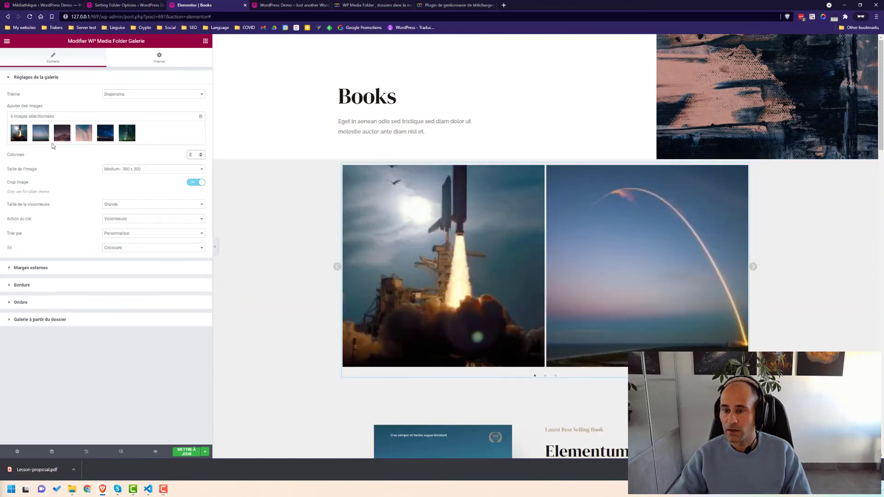
click(122, 169)
click(128, 187)
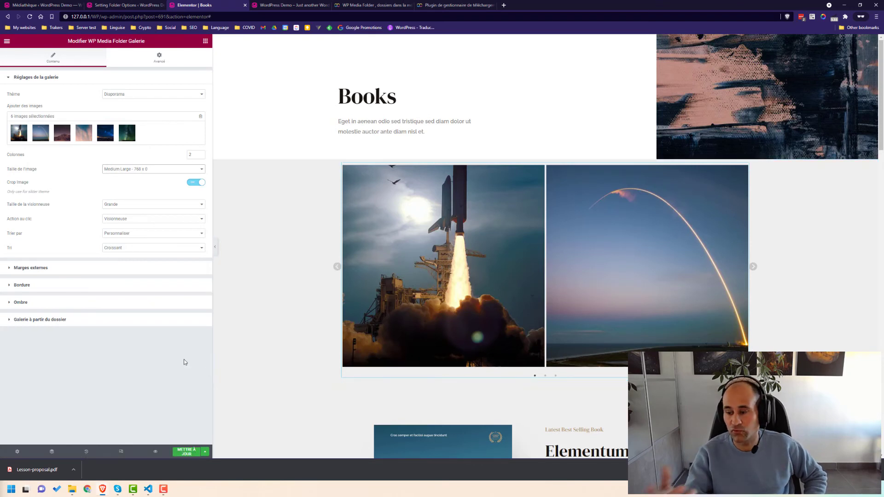
click(388, 277)
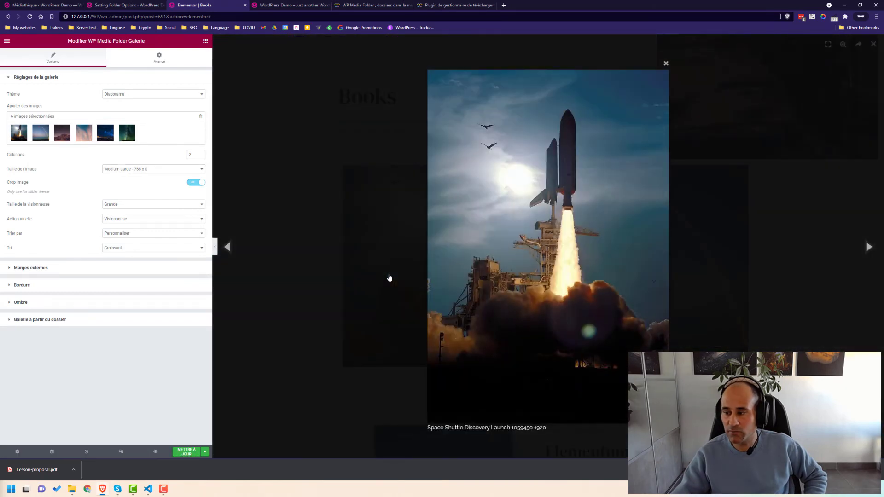
click(388, 276)
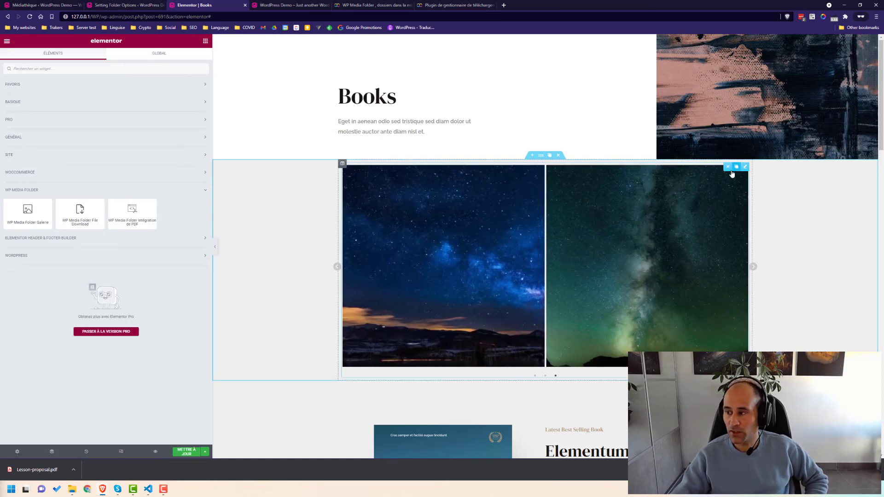
Replace the gallery with a WP Media Folder PDF embed widget showing Lesson-proposal.pdf
click(729, 167)
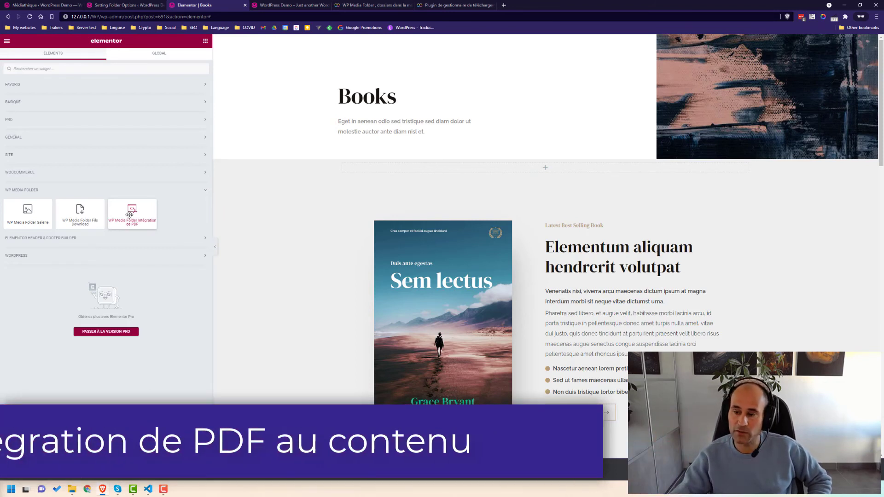
drag(129, 215, 548, 173)
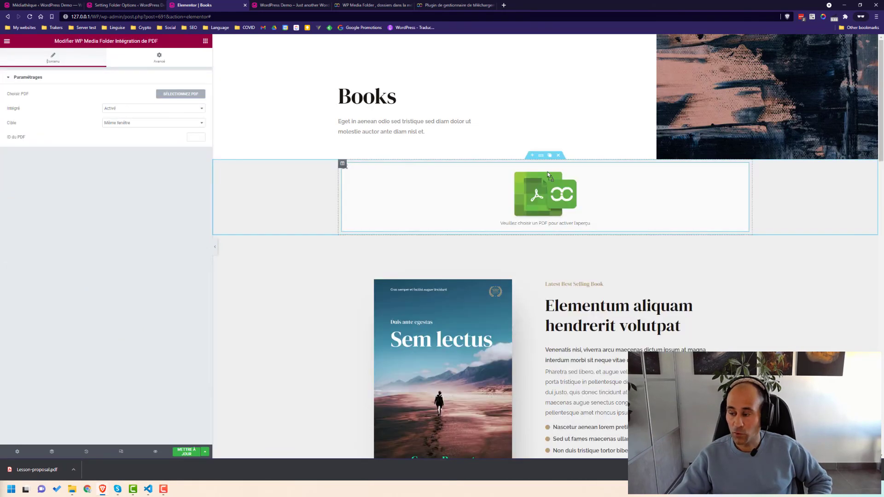
click(182, 95)
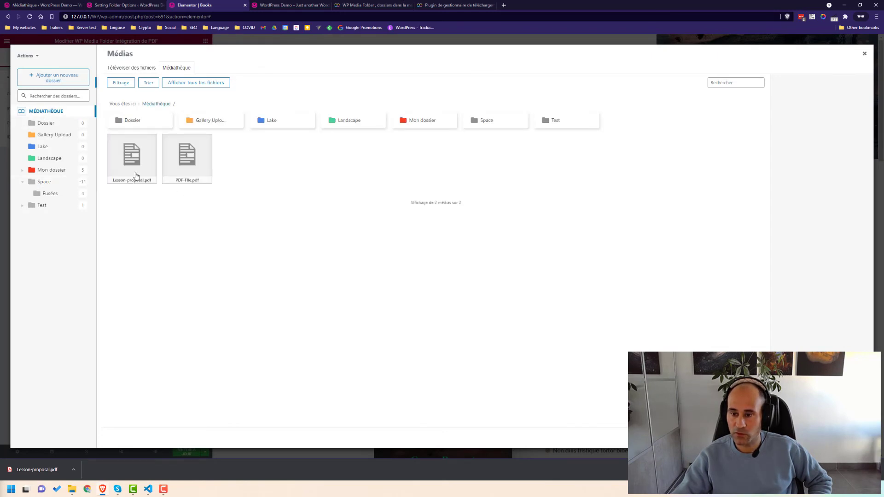
click(136, 176)
click(848, 438)
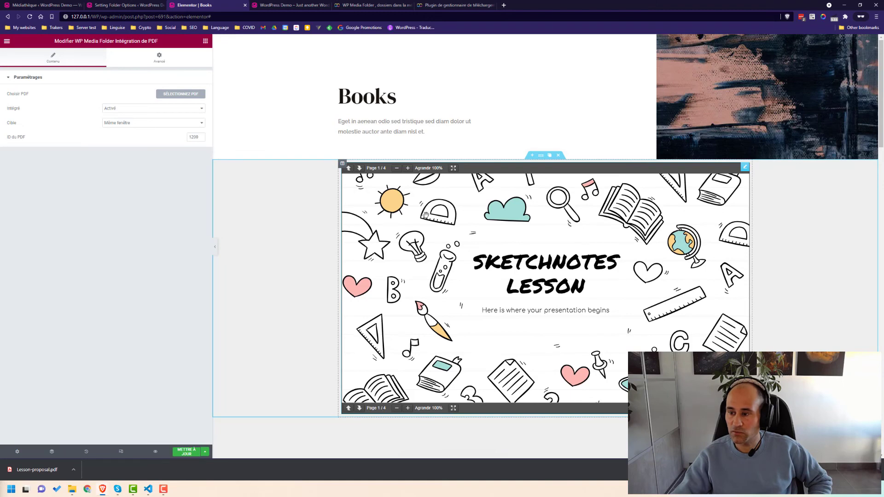
Page forward and back through the embedded PDF
click(359, 169)
click(359, 170)
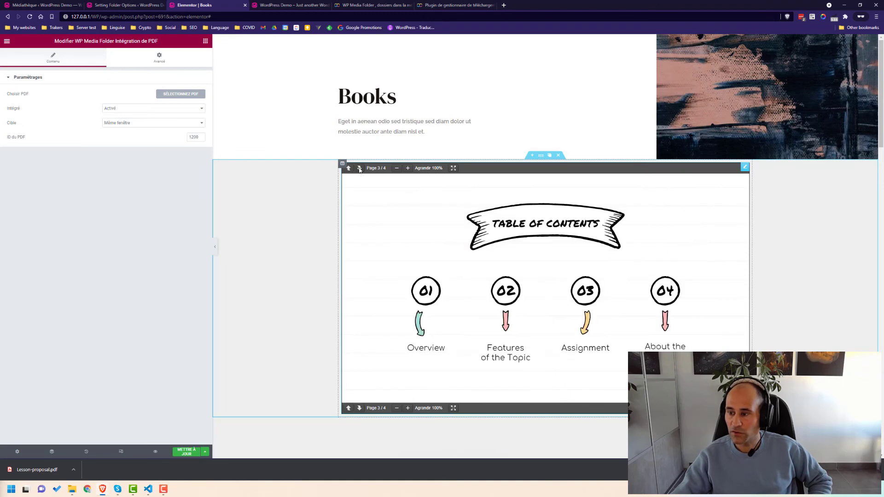
click(360, 169)
click(349, 170)
click(349, 170)
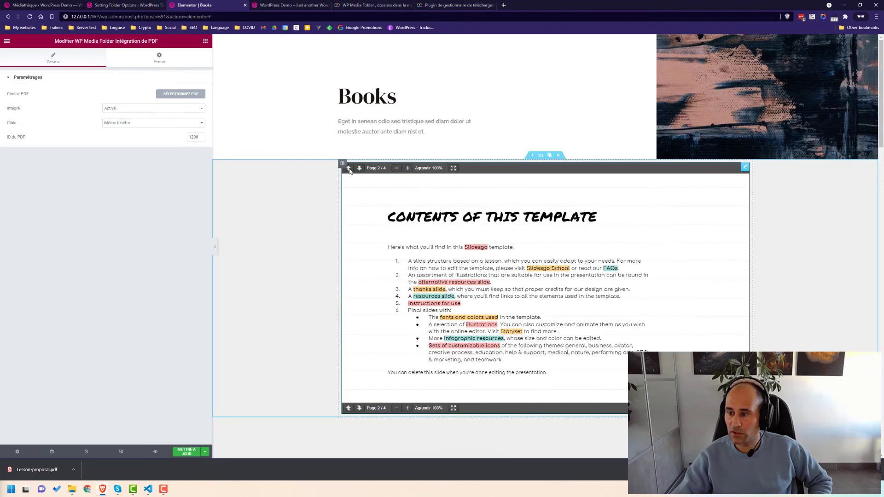
Replace the PDF embed with a WP Media Folder File Download widget offering Lesson-proposal.pdf
click(205, 45)
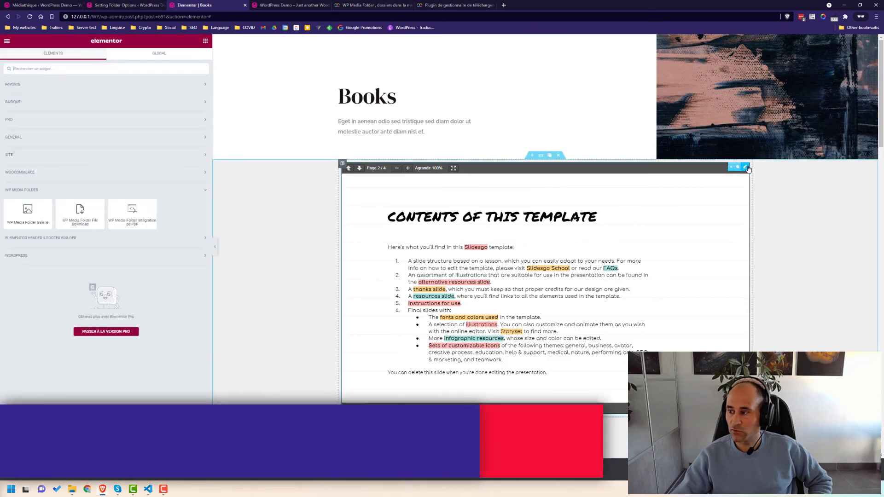
click(728, 169)
drag(87, 216, 579, 172)
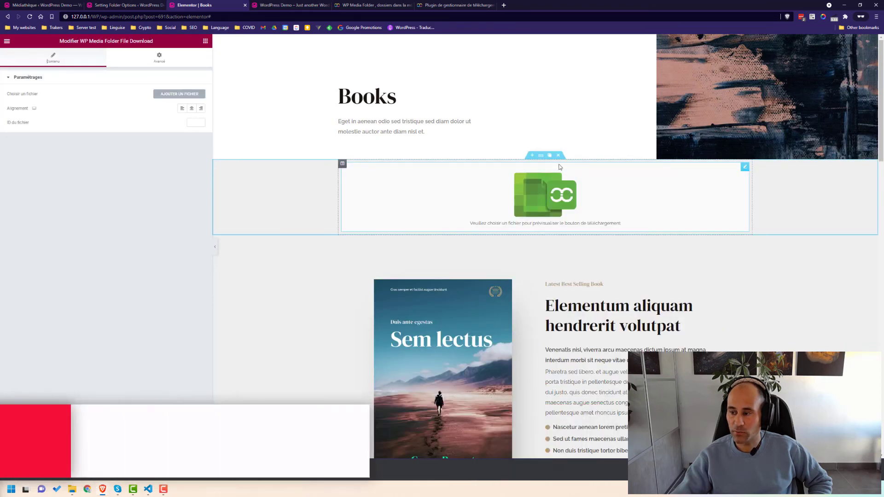
click(203, 95)
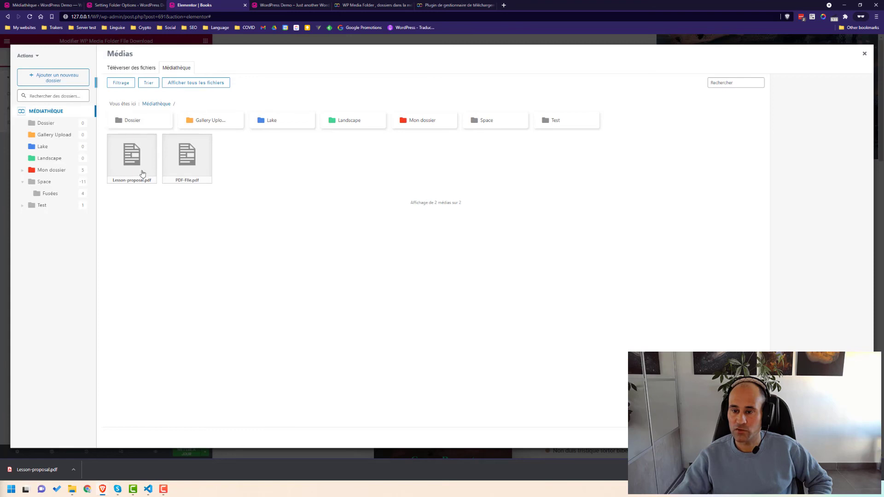
click(143, 174)
click(848, 438)
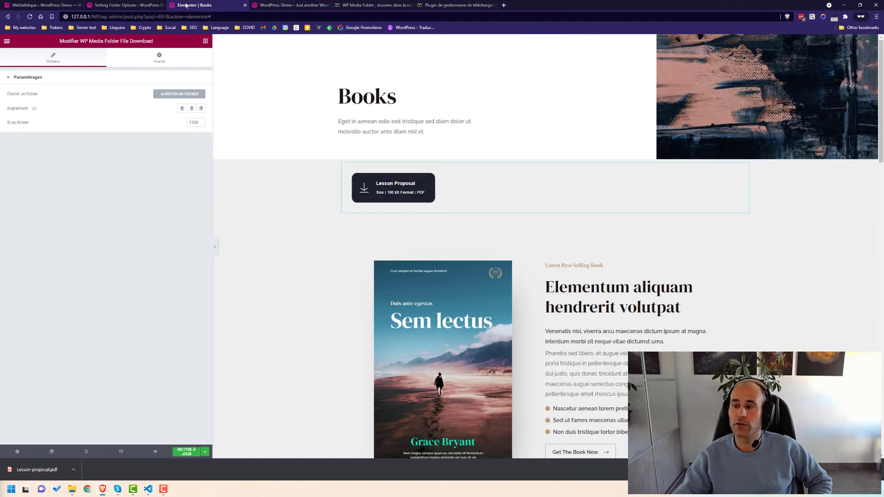
Examine the download button's colour, icon, border and margin options in the plugin's file style settings
click(126, 7)
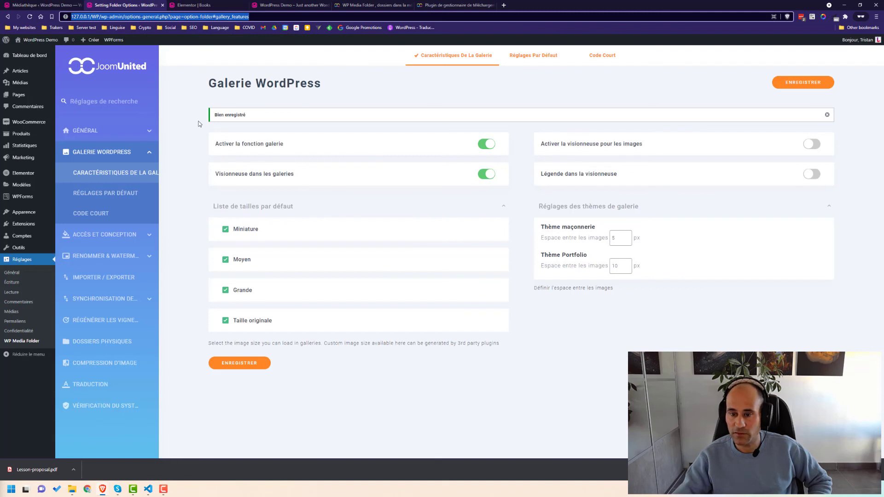
click(138, 235)
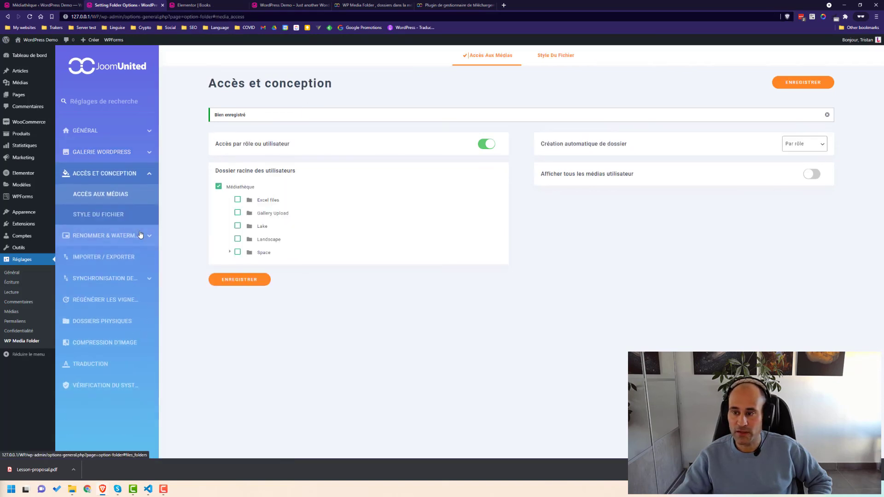
click(546, 56)
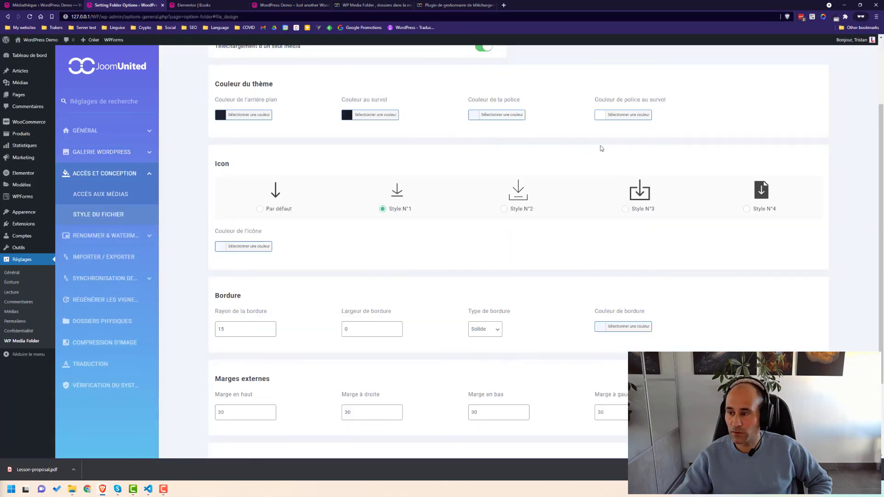
scroll(580, 143, up, 3)
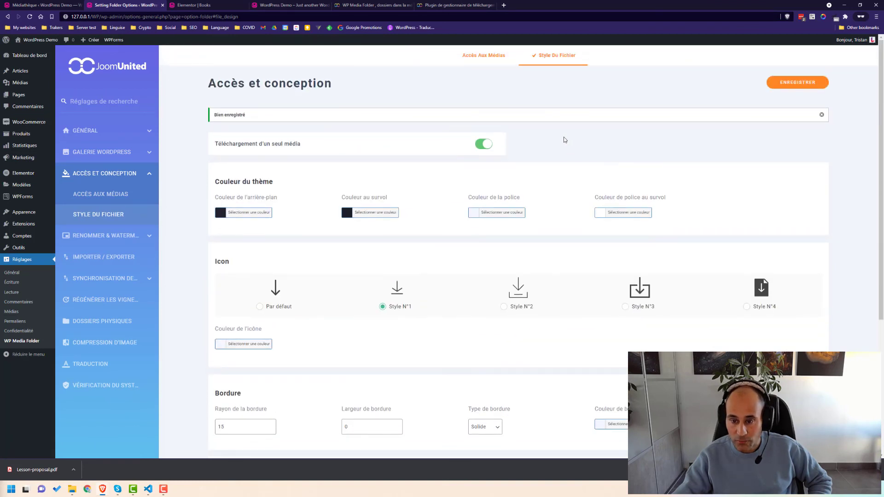
scroll(565, 141, down, 2)
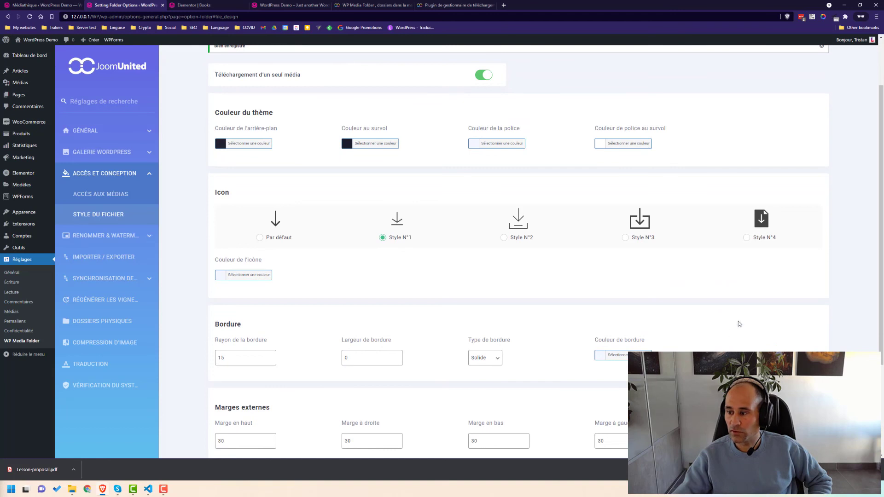
scroll(384, 249, down, 4)
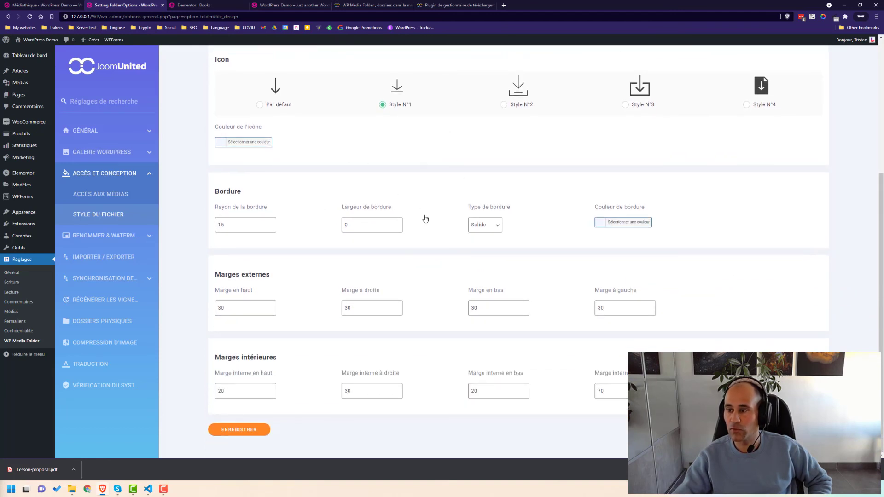
scroll(428, 232, up, 6)
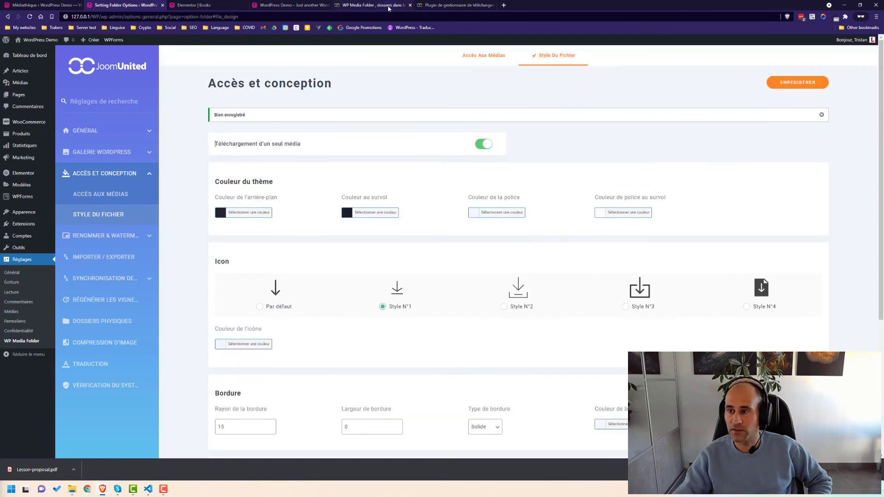
Look through the WP Media Folder product page for its plan prices, cloud add-ons and third-party plugin integrations
key(ctrl+Tab)
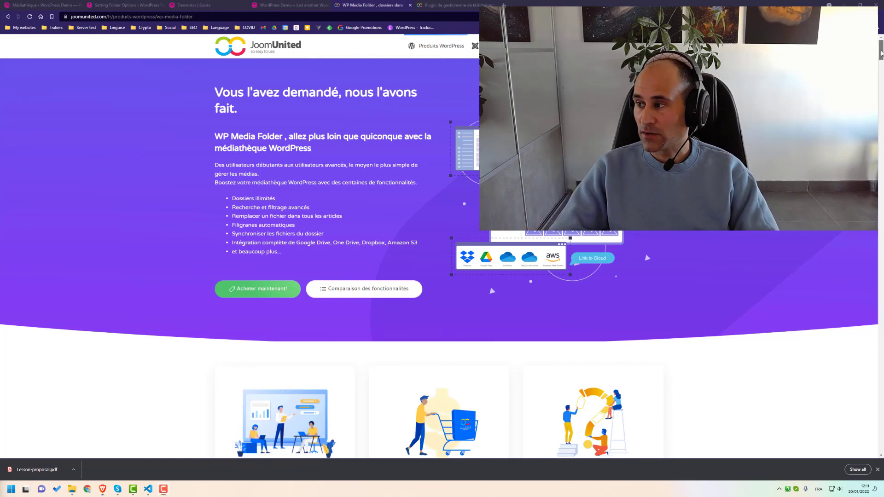
drag(881, 53, 881, 371)
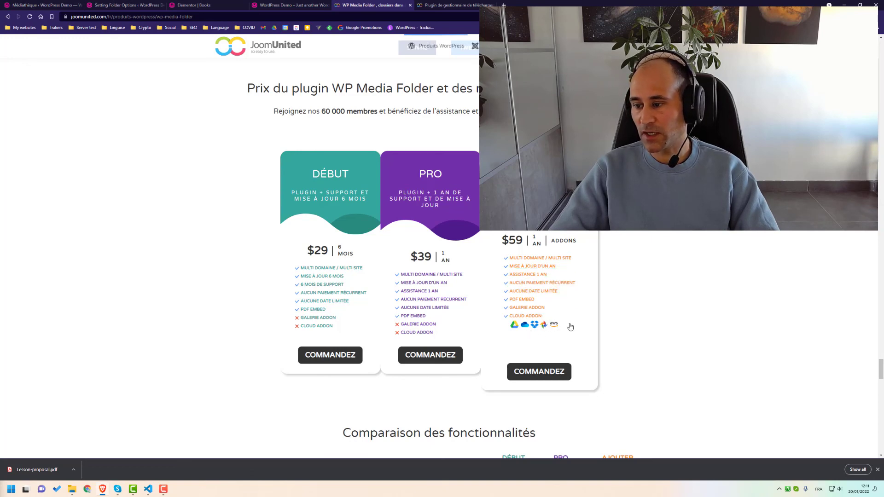
scroll(664, 318, up, 15)
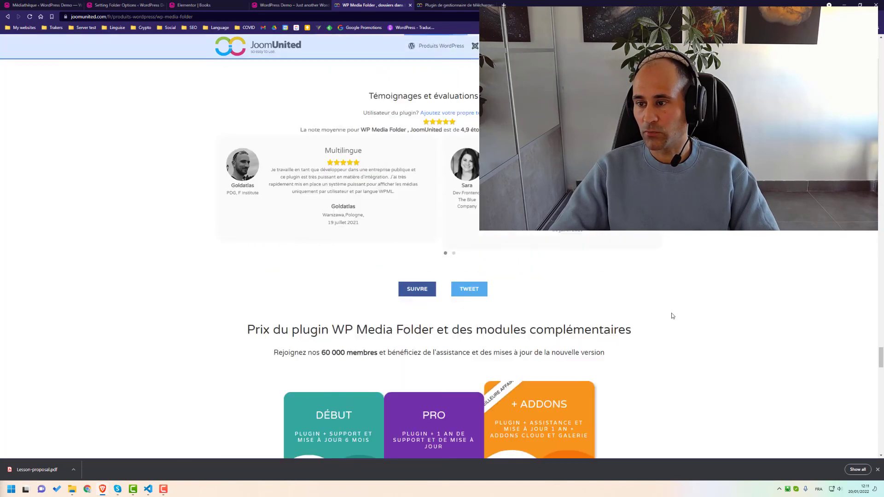
scroll(664, 322, up, 20)
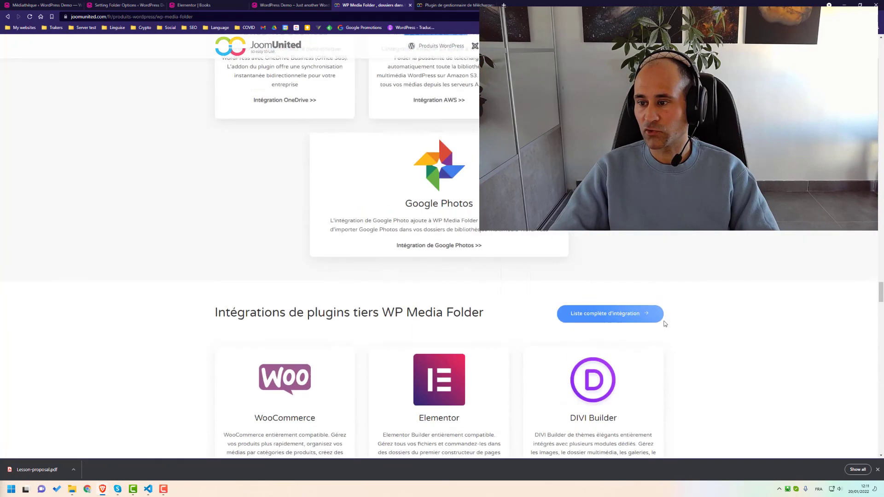
scroll(602, 359, down, 20)
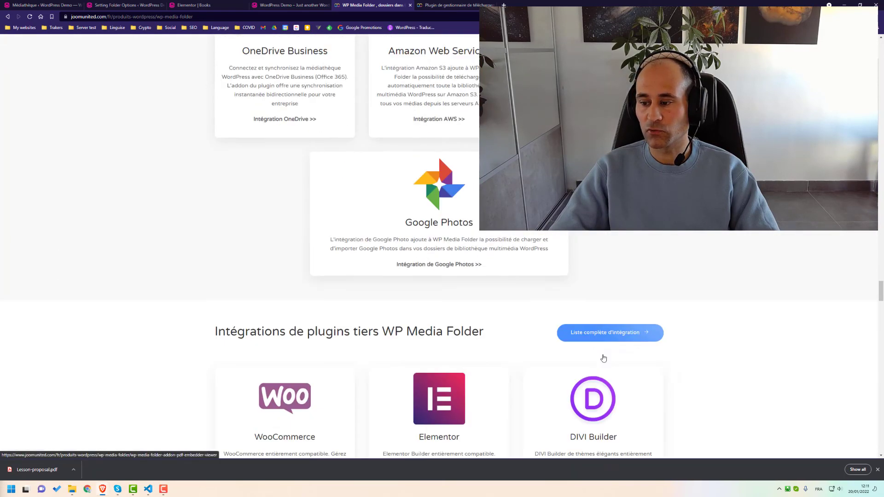